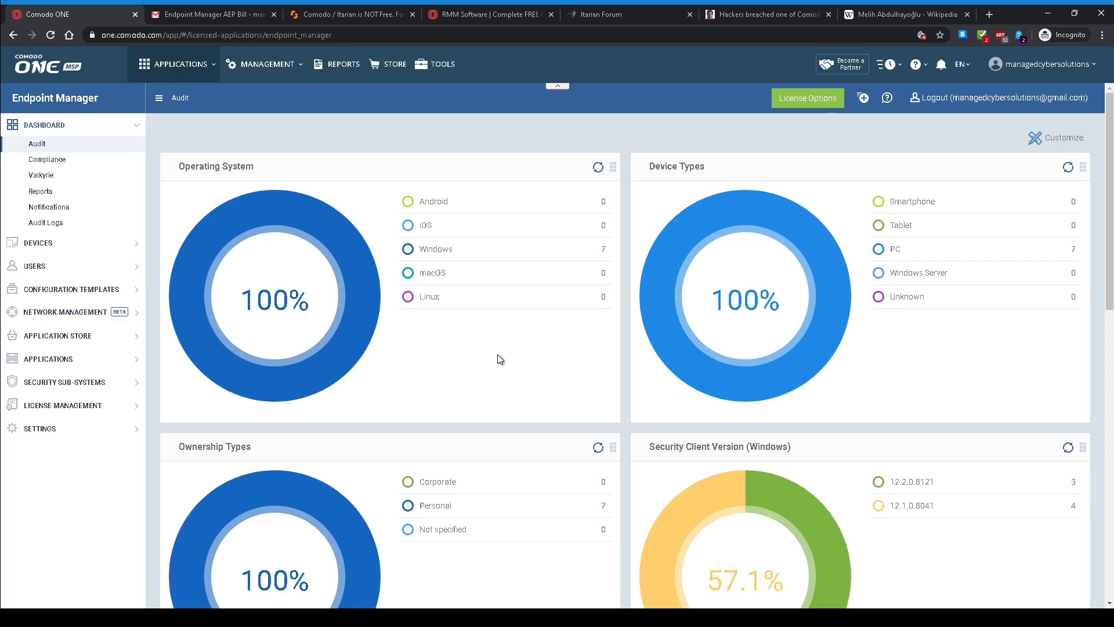
# - Scroll down the Audit dashboard, then switch to the Spiceworks 'Comodo / Itarian is NOT Free' thread
pyautogui.scroll(-2, 498, 353)
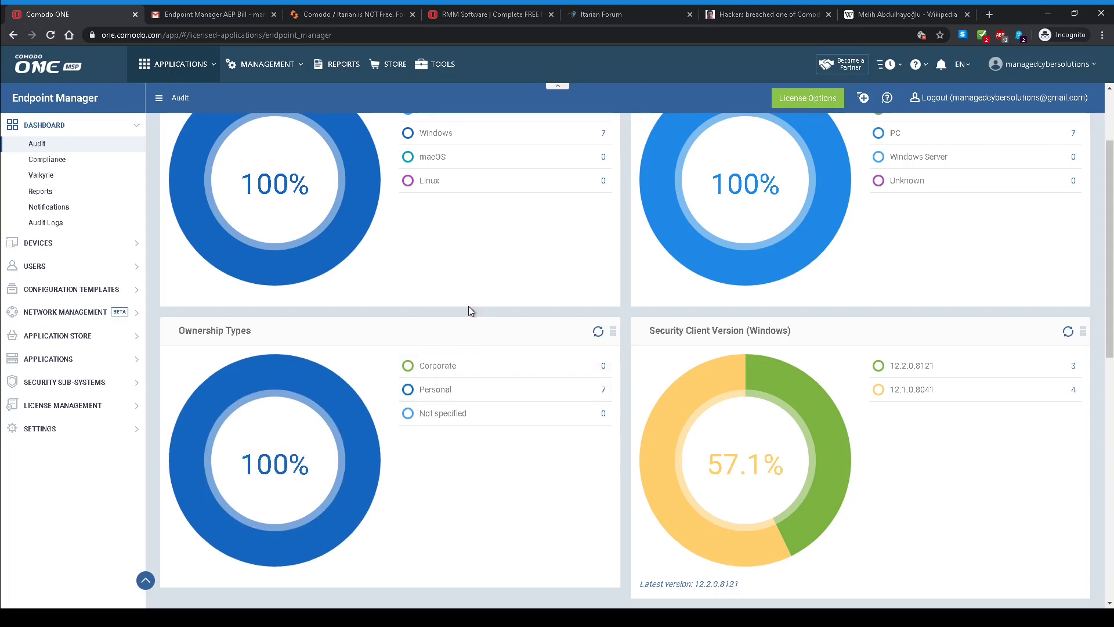
pyautogui.click(358, 16)
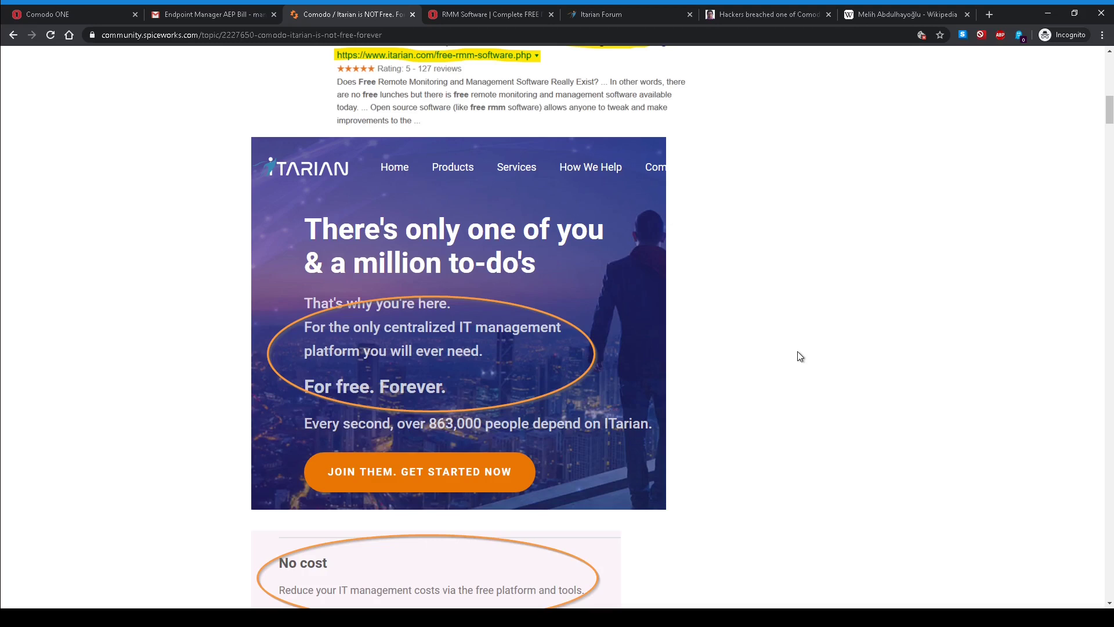
# - Highlight the thread's URL and review its circled 'For free. Forever.' and 'No cost' claims
pyautogui.scroll(-2, 778, 365)
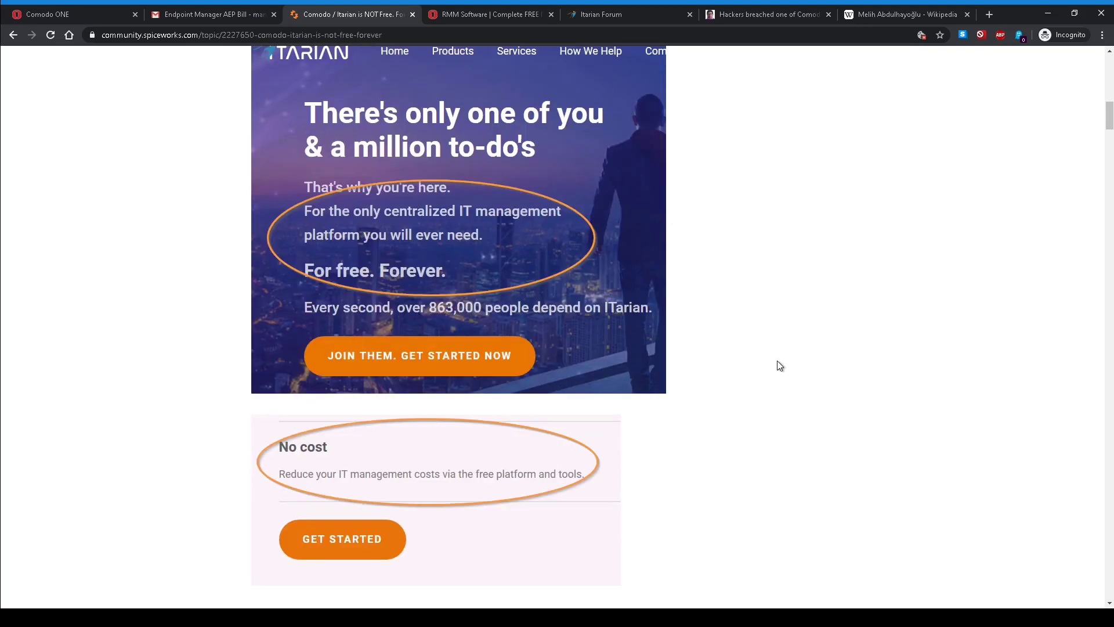
pyautogui.scroll(15, 782, 353)
pyautogui.click(174, 35)
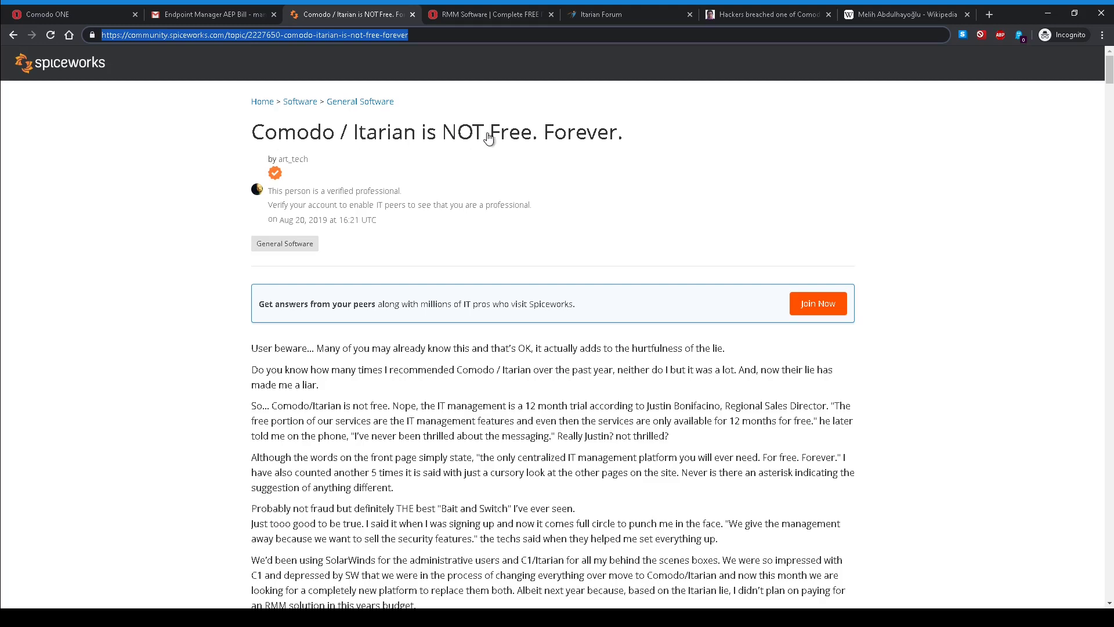
pyautogui.scroll(-8, 138, 336)
pyautogui.scroll(-6, 138, 336)
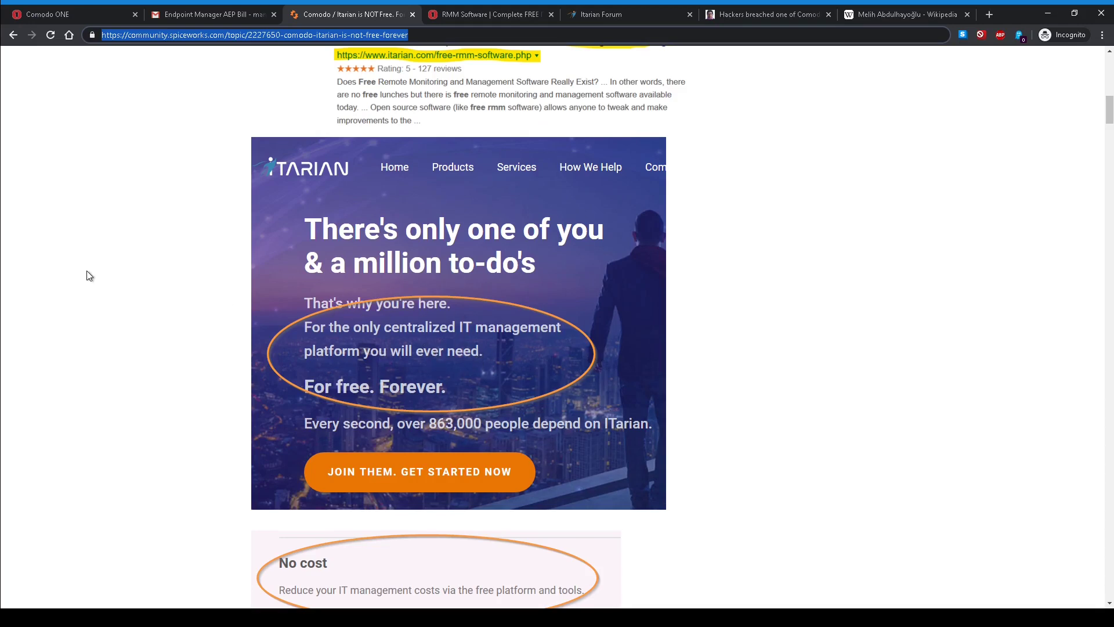
pyautogui.scroll(-4, 83, 282)
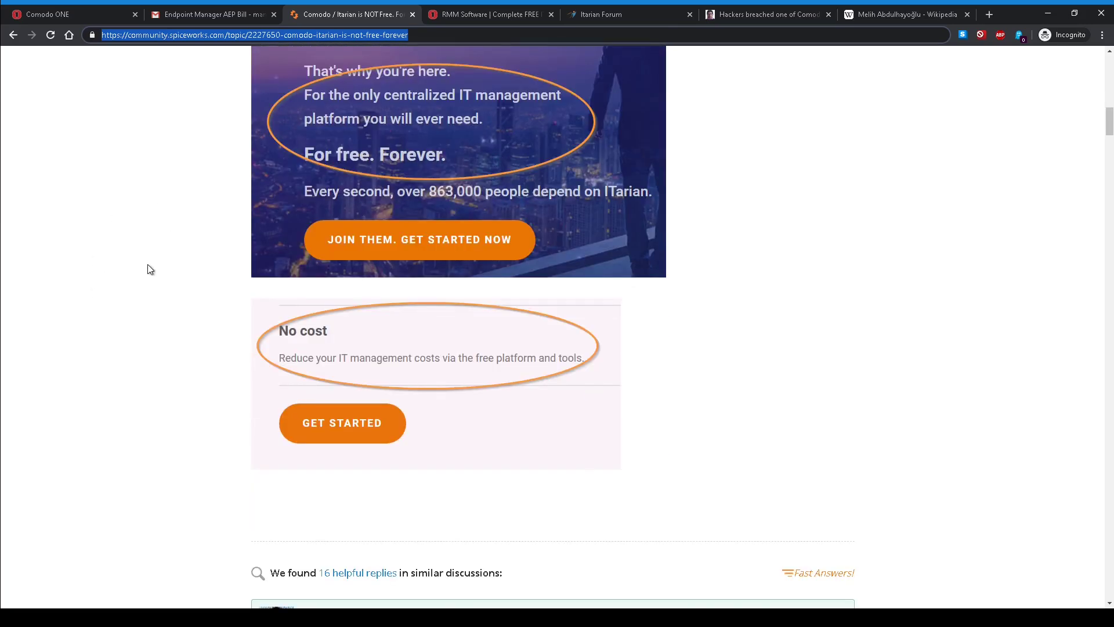
pyautogui.scroll(5, 147, 268)
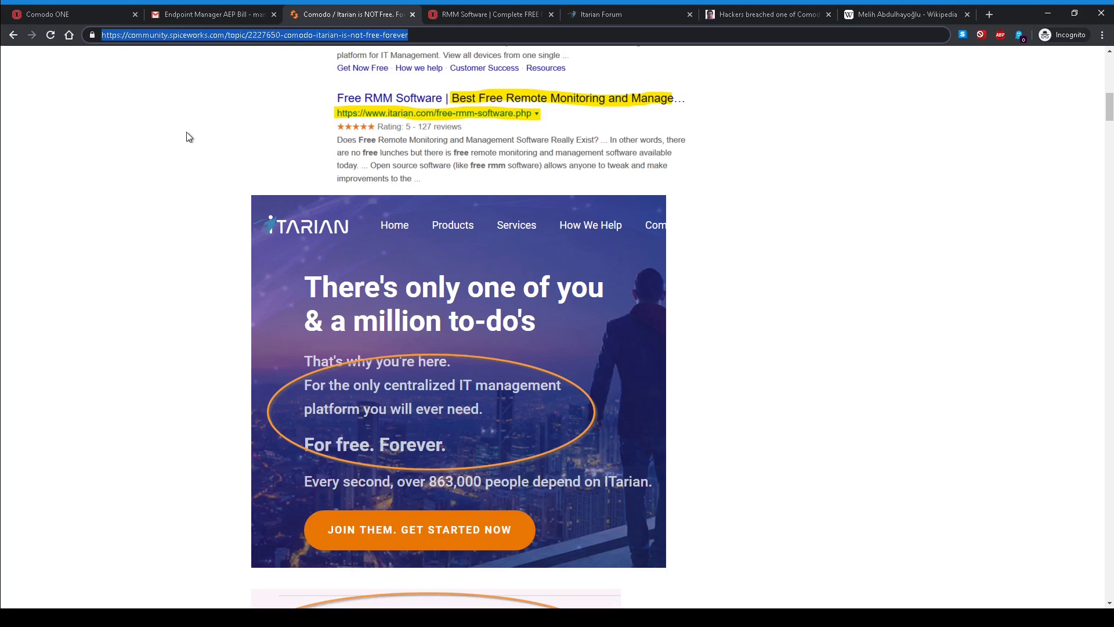
# - Show the full ITarian invoice charging $14.00 for 7 over-usage licences, then return to Spiceworks
pyautogui.click(222, 15)
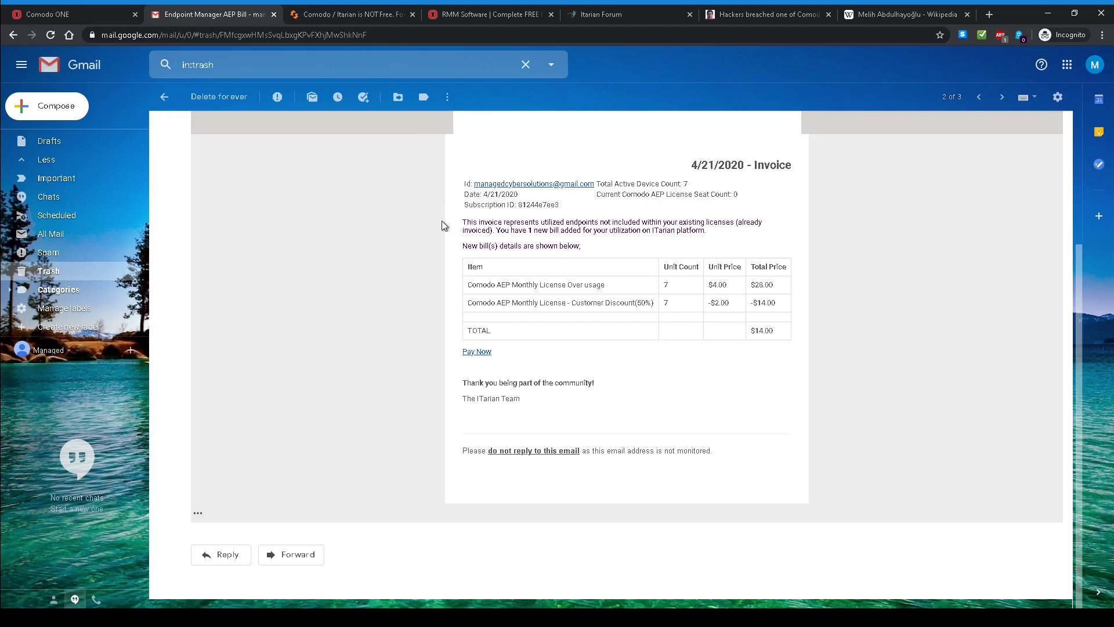
pyautogui.scroll(1, 657, 370)
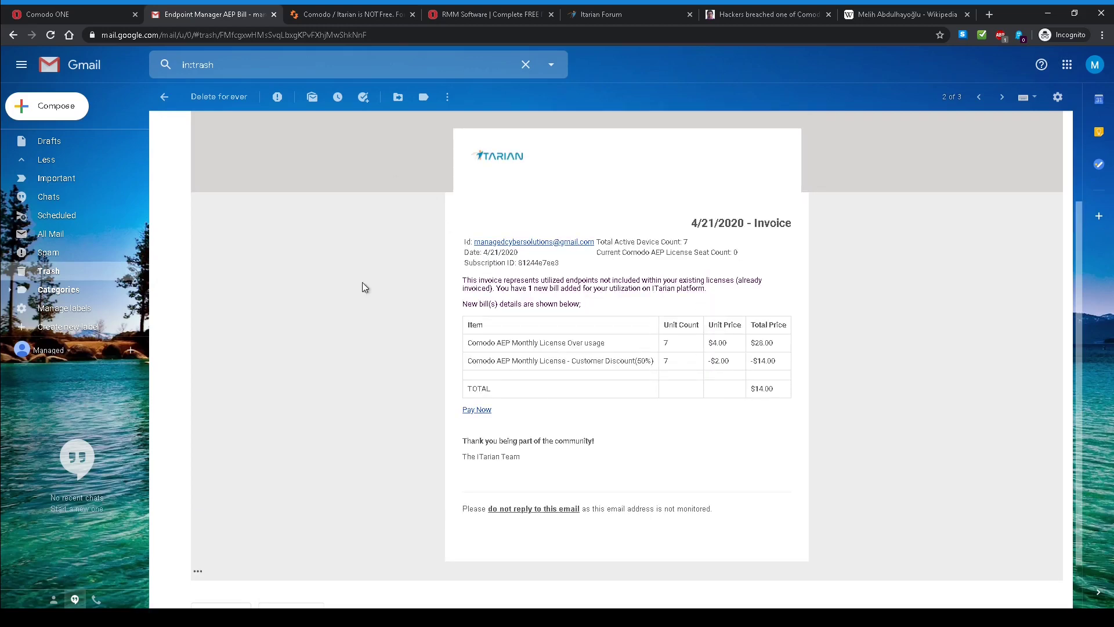
pyautogui.hotkey('ctrl', 'Tab')
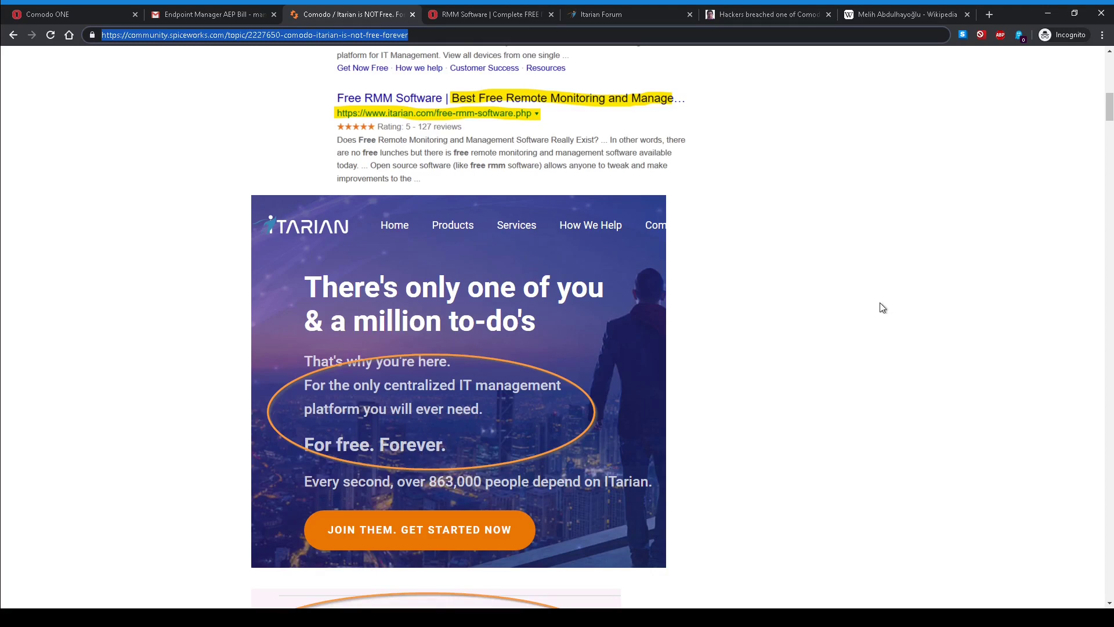
pyautogui.scroll(-4, 813, 326)
pyautogui.scroll(3, 812, 330)
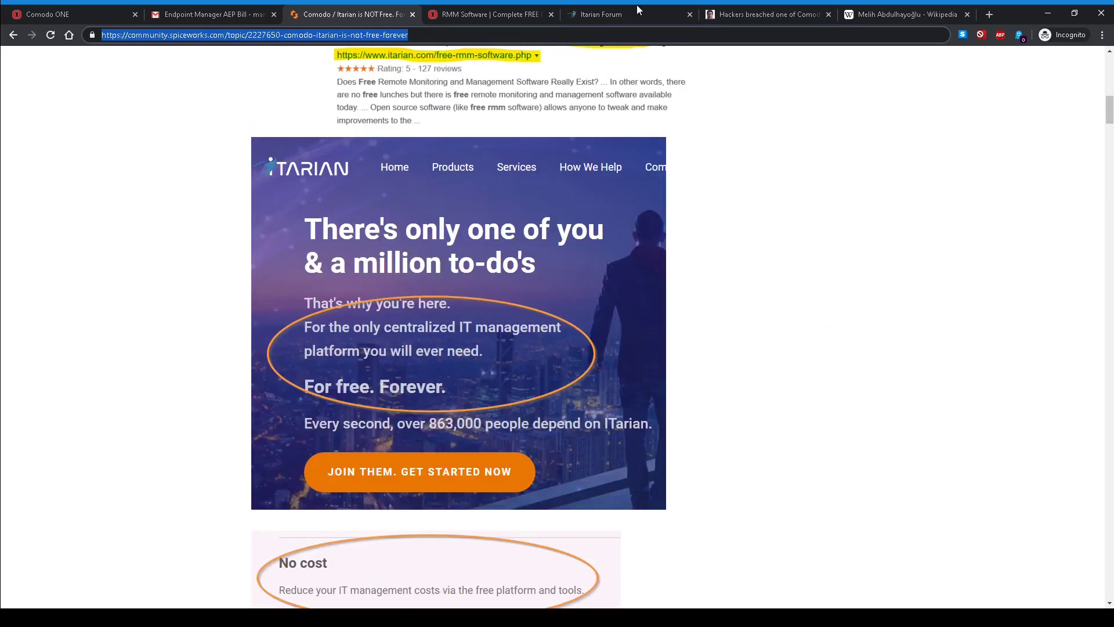
# - Scroll the archived '100% FREE' Comodo One page to 'BUT HOW IS THIS ALL FREE?', then return to the invoice
pyautogui.click(490, 15)
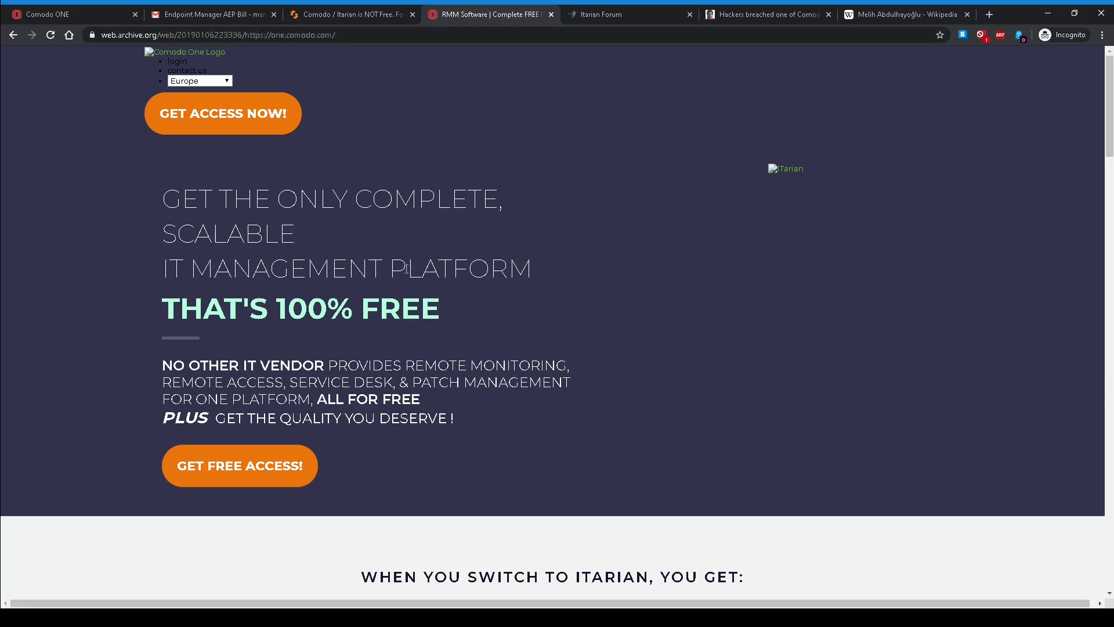
pyautogui.scroll(-11, 507, 290)
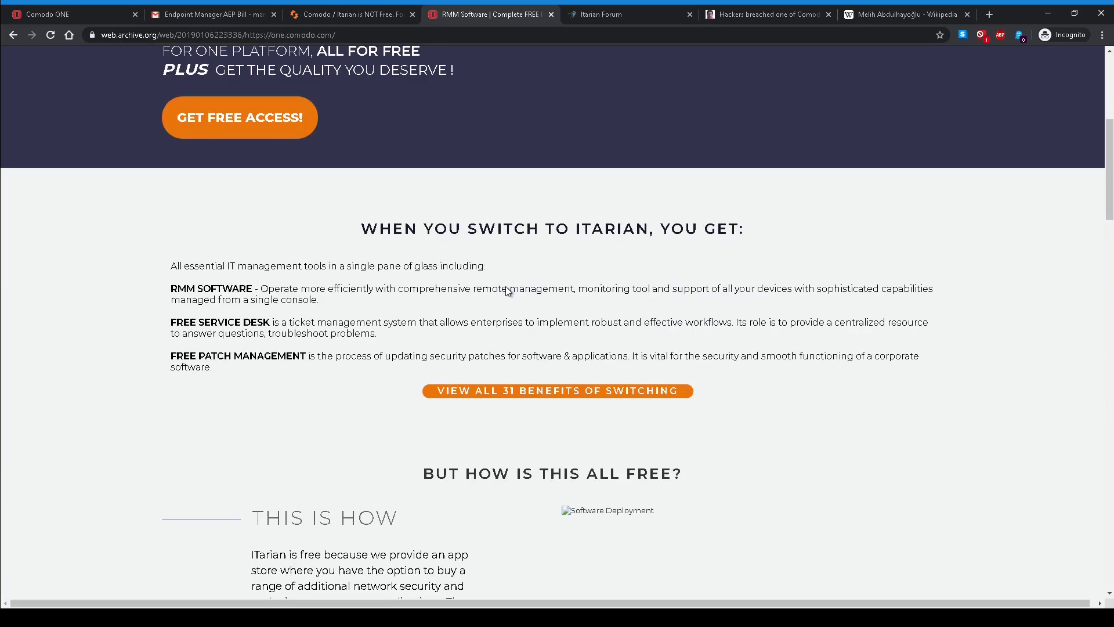
pyautogui.scroll(-2, 380, 288)
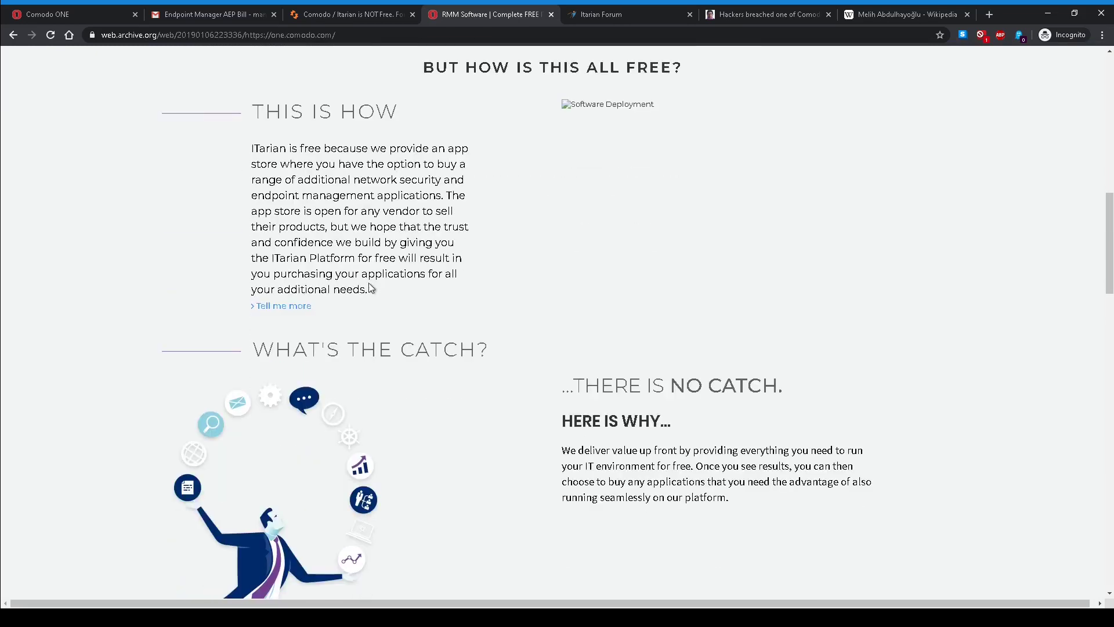
pyautogui.click(195, 14)
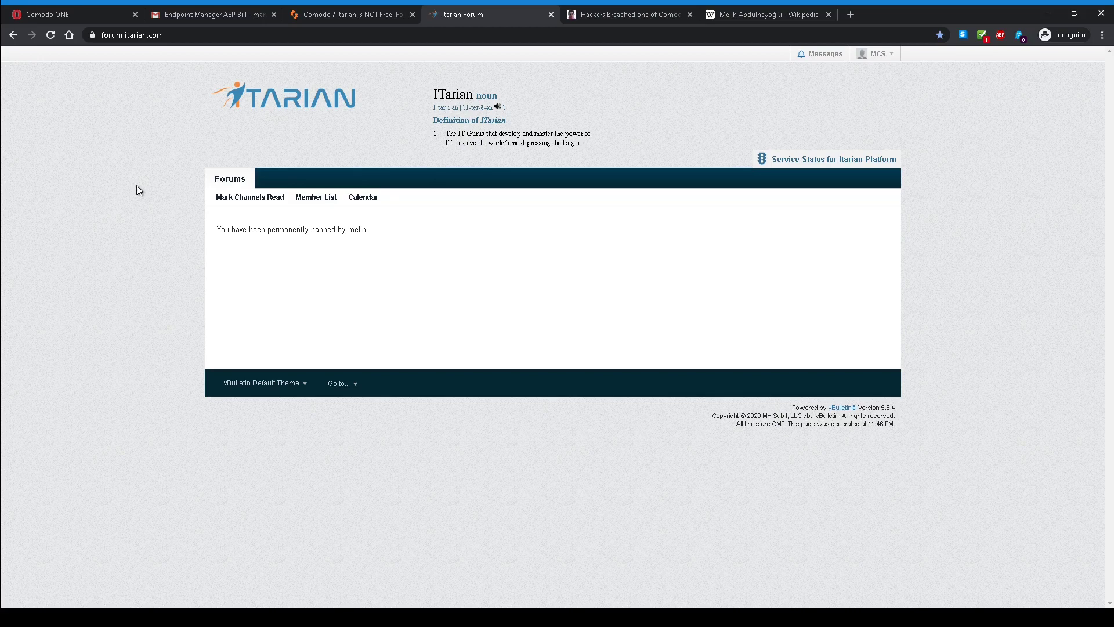
pyautogui.click(48, 14)
pyautogui.click(334, 13)
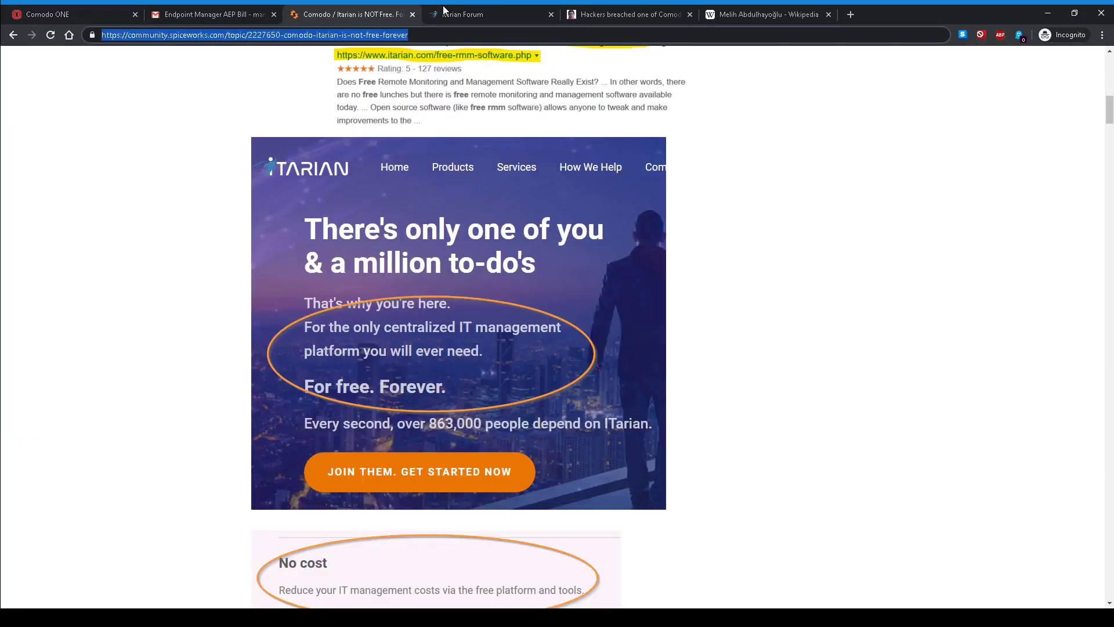
pyautogui.click(461, 12)
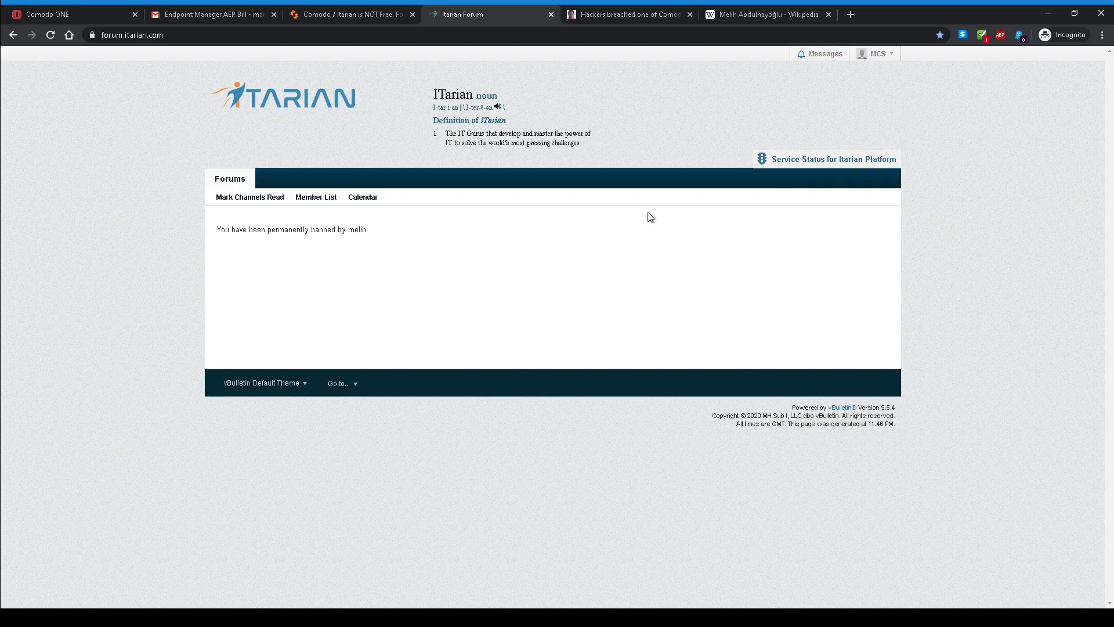
pyautogui.click(731, 18)
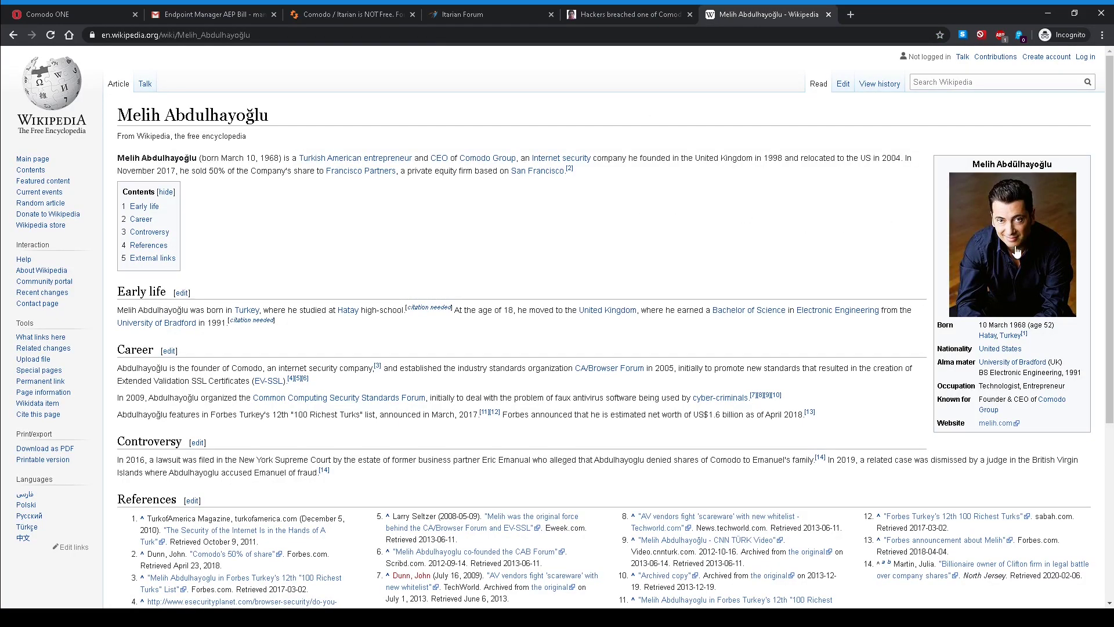
pyautogui.click(512, 16)
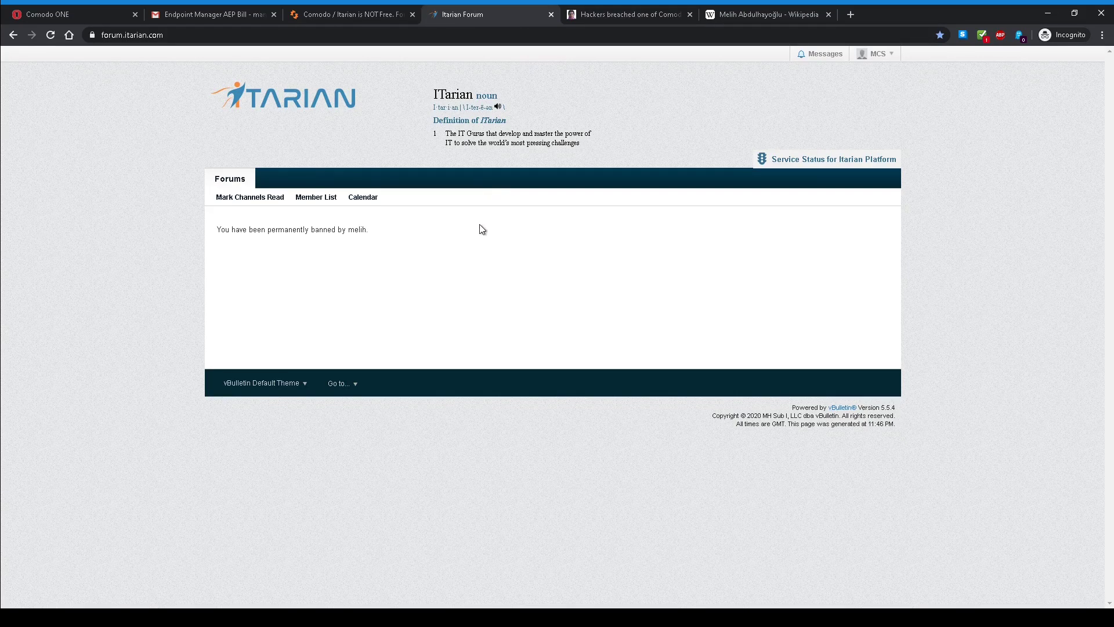
pyautogui.click(800, 15)
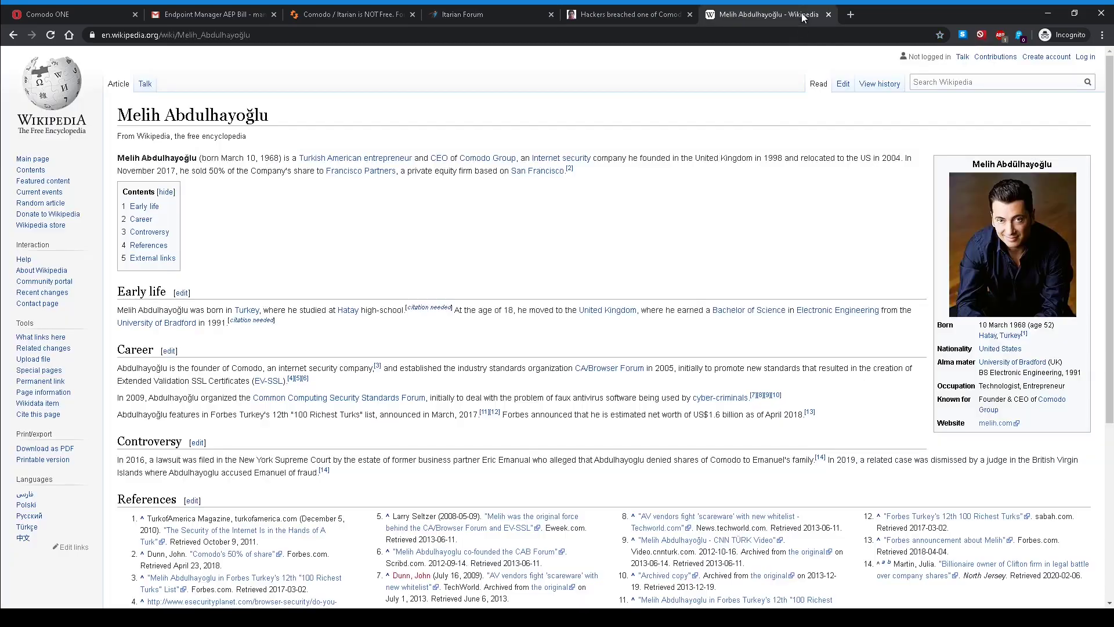
pyautogui.click(501, 14)
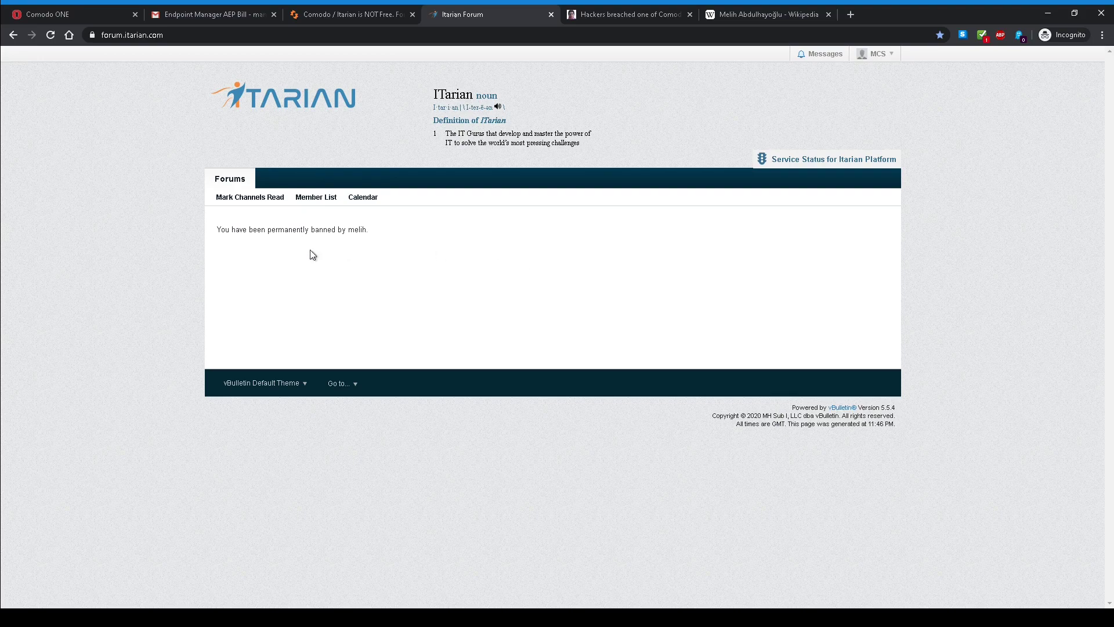
# - Highlight the forum's permanent ban message across the whole line, then clear the selection
pyautogui.moveTo(217, 230); pyautogui.dragTo(250, 231)
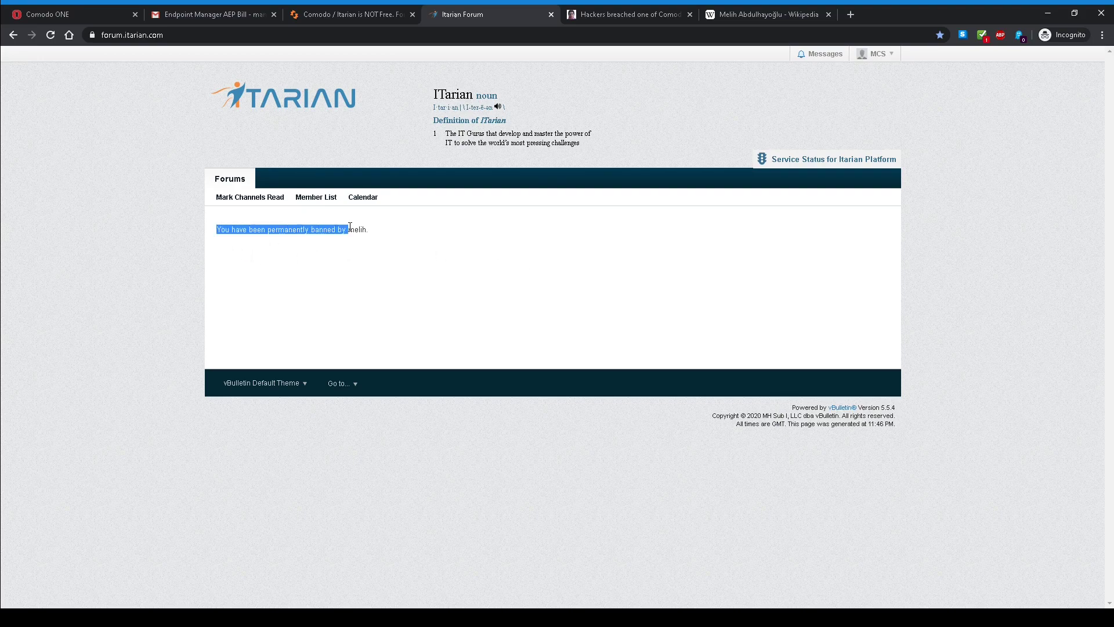
pyautogui.moveTo(352, 227); pyautogui.dragTo(368, 230)
pyautogui.click(368, 230)
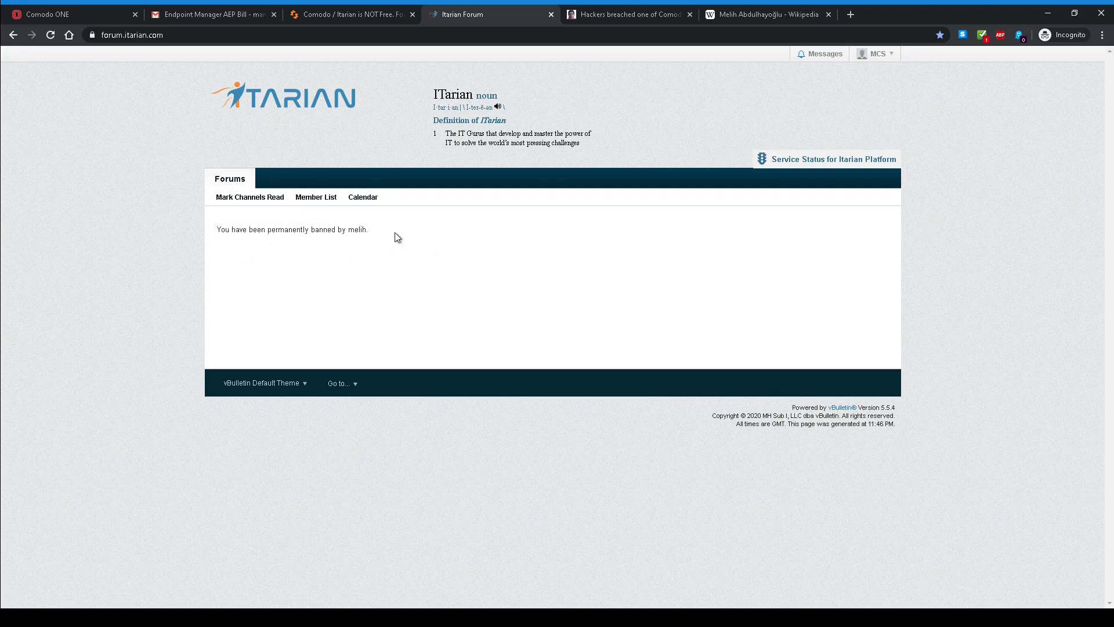
# - Cycle through the invoice, Endpoint Manager and Spiceworks tabs, ending back on the forum ban notice
pyautogui.click(194, 13)
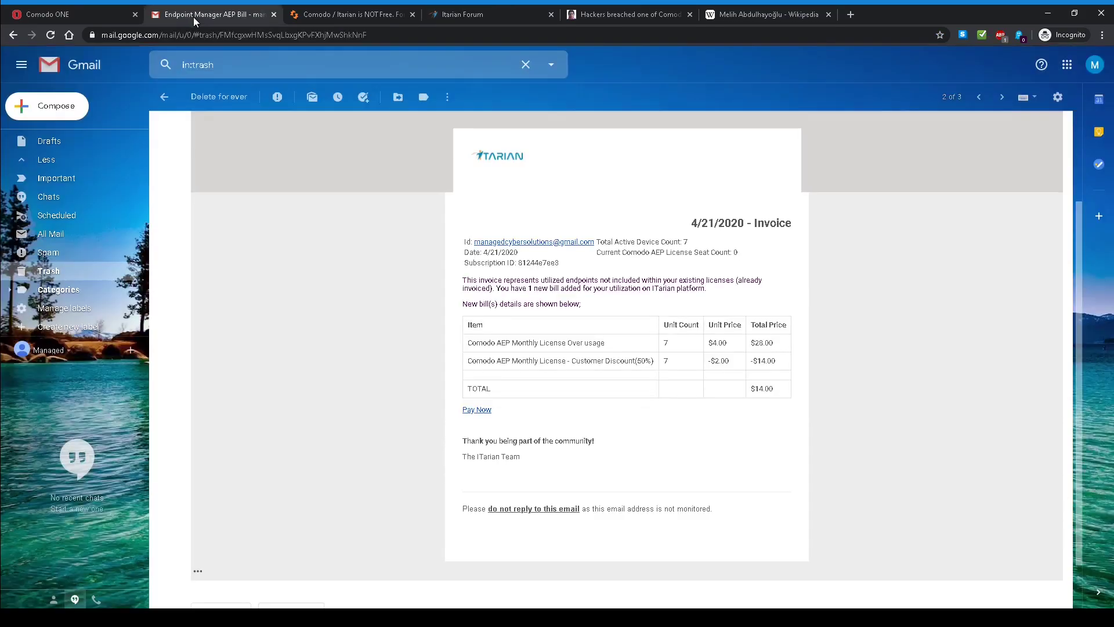
pyautogui.click(88, 13)
pyautogui.click(370, 23)
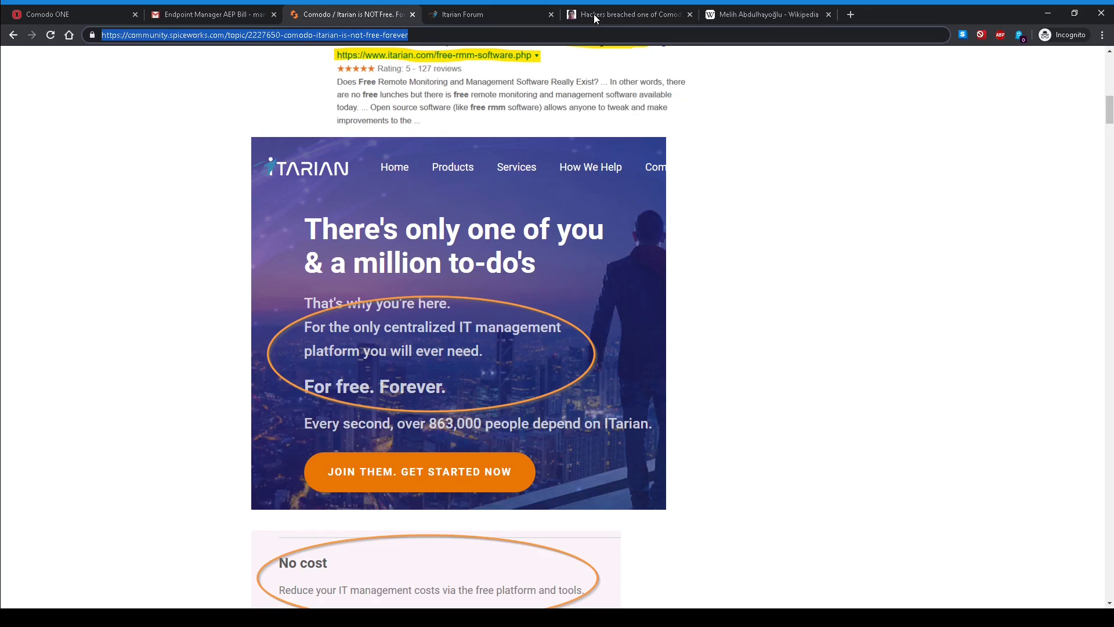
pyautogui.click(488, 11)
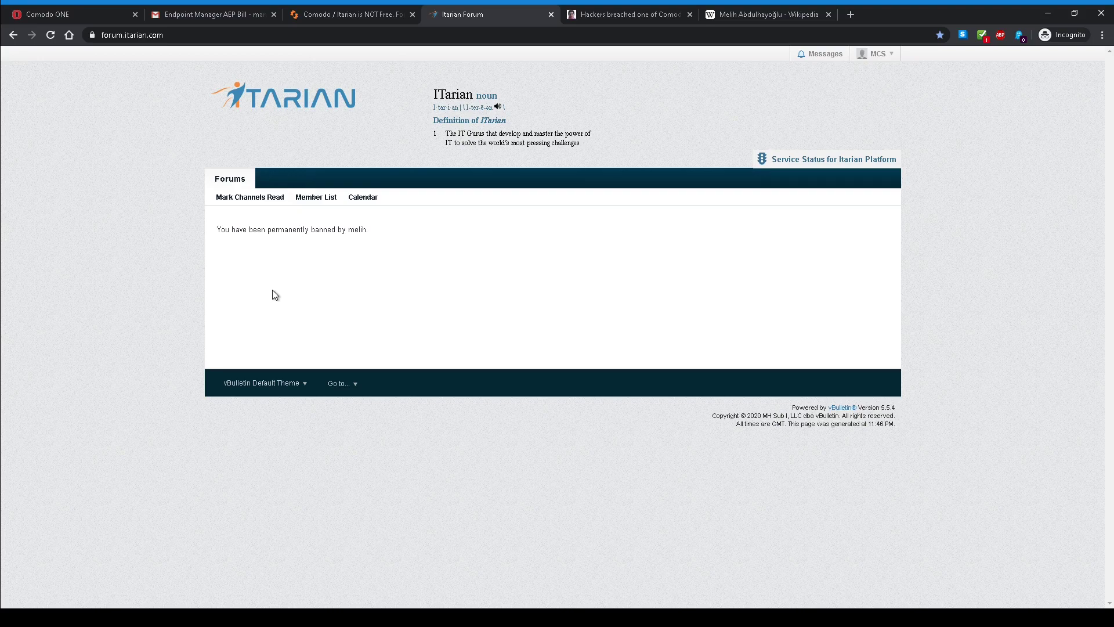
# - Read through the Security Affairs report of the Comodo forum breach exposing 245,000 users
pyautogui.hotkey('ctrl', 'Tab')
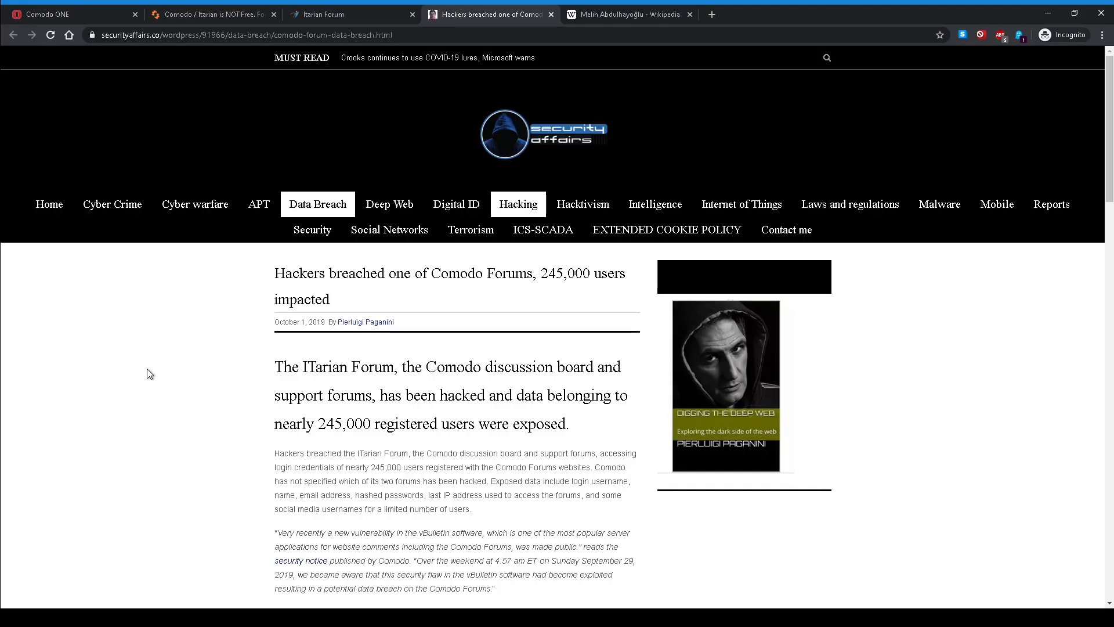
pyautogui.scroll(-3, 150, 372)
pyautogui.scroll(-2, 167, 357)
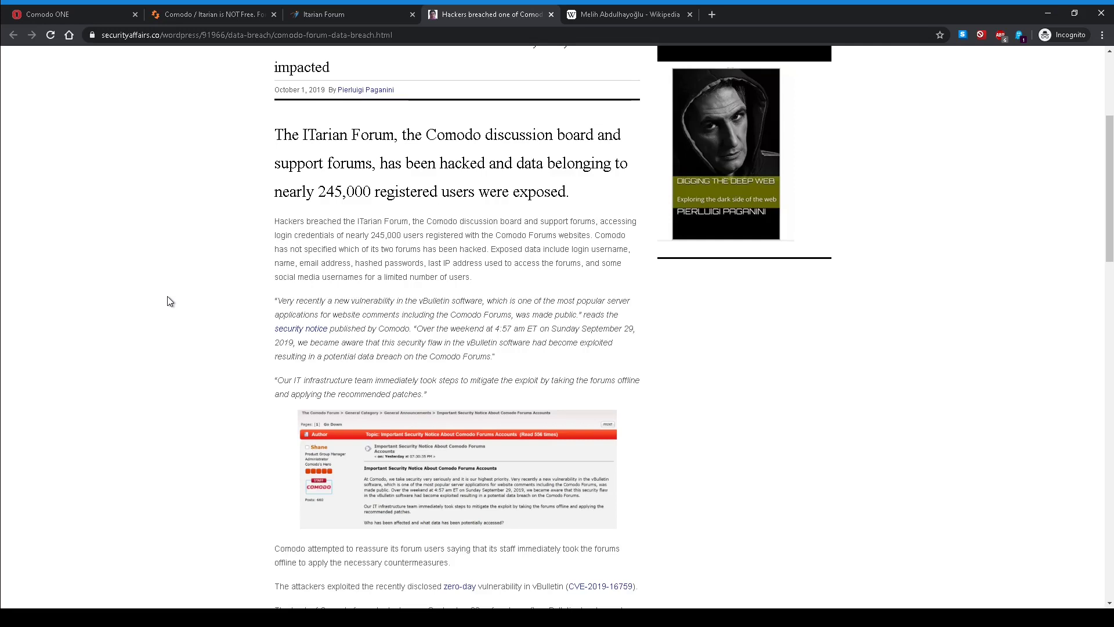
pyautogui.scroll(-3, 170, 301)
# - Revisit the forum tab, then list devices on client version 12.1.0.8041 and expand Configuration Templates
pyautogui.hotkey('ctrl', '1')
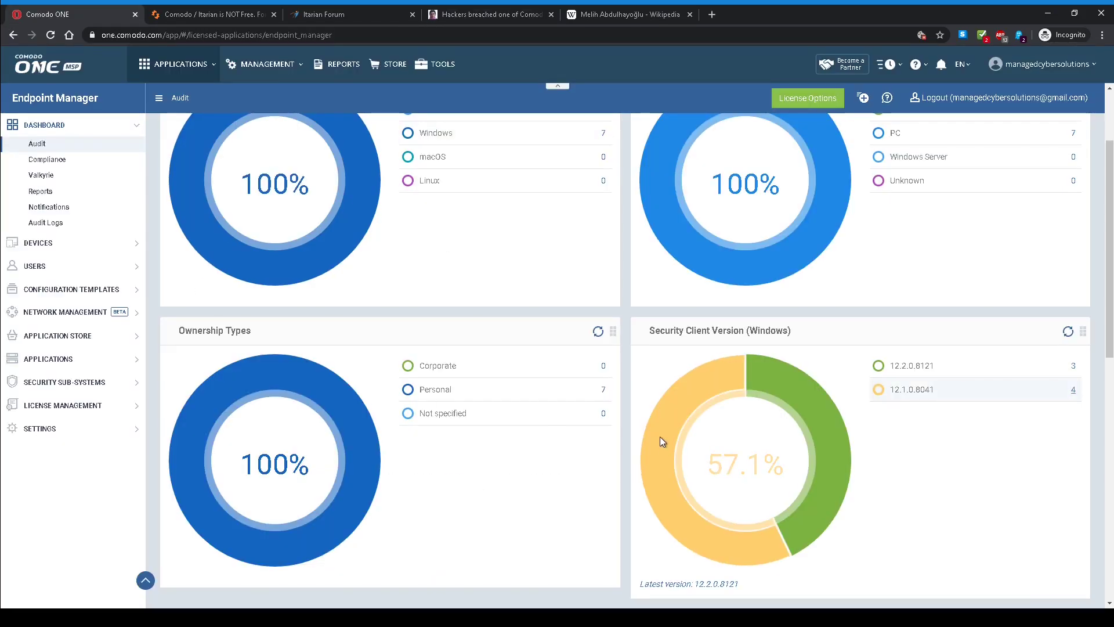
pyautogui.click(381, 13)
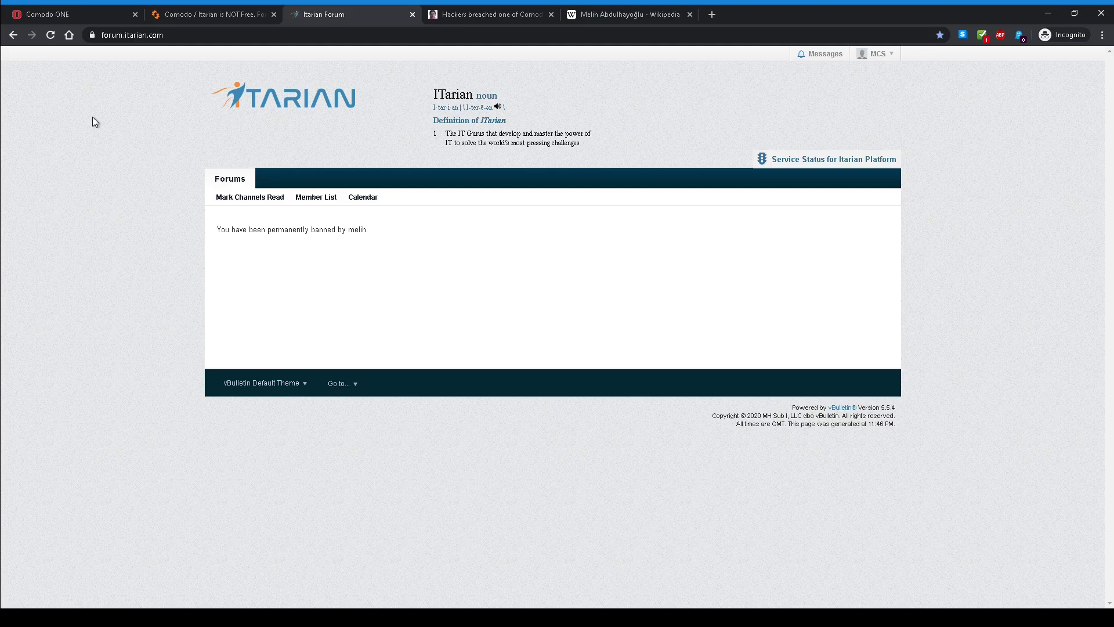
pyautogui.click(82, 19)
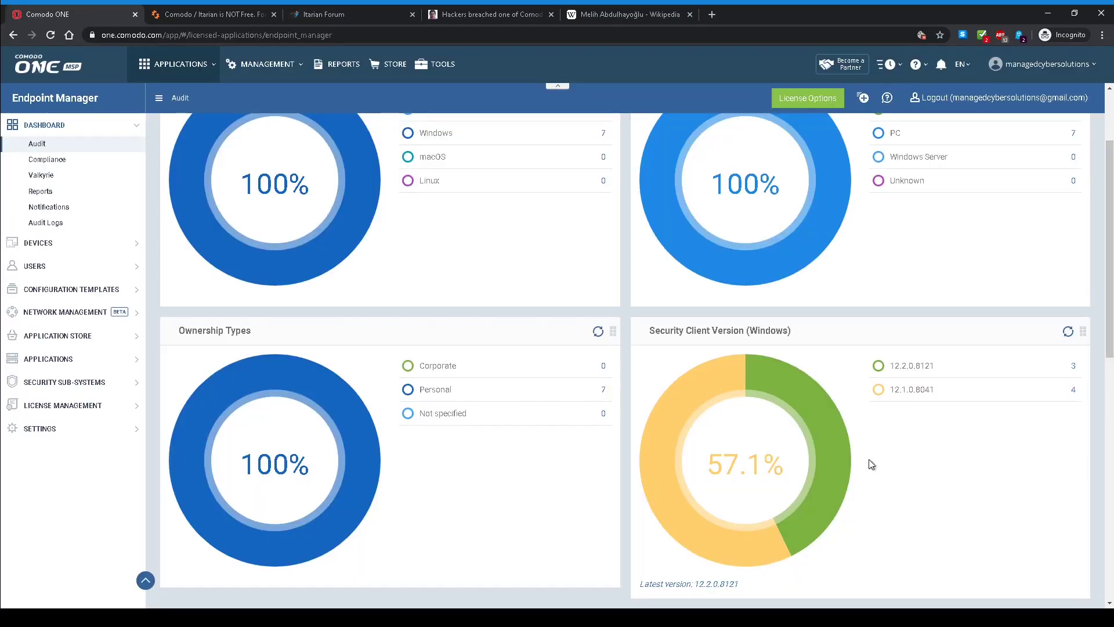
pyautogui.click(922, 396)
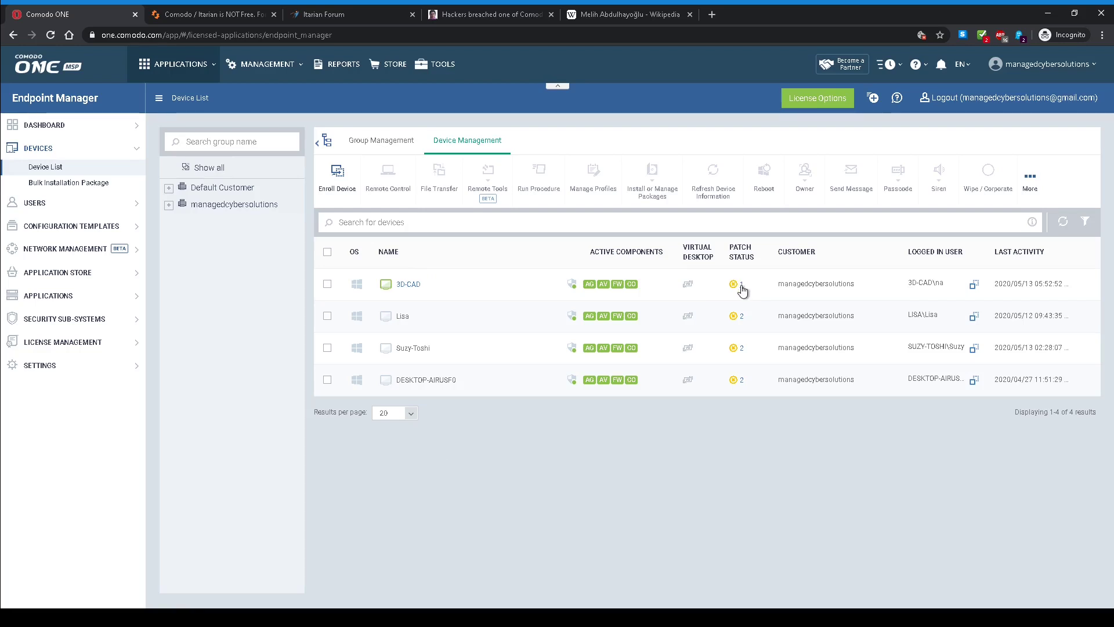
pyautogui.click(63, 226)
# - Open the imported MCS Windows Security Level 1 profile from Profiles and review its HIPS settings
pyautogui.click(45, 215)
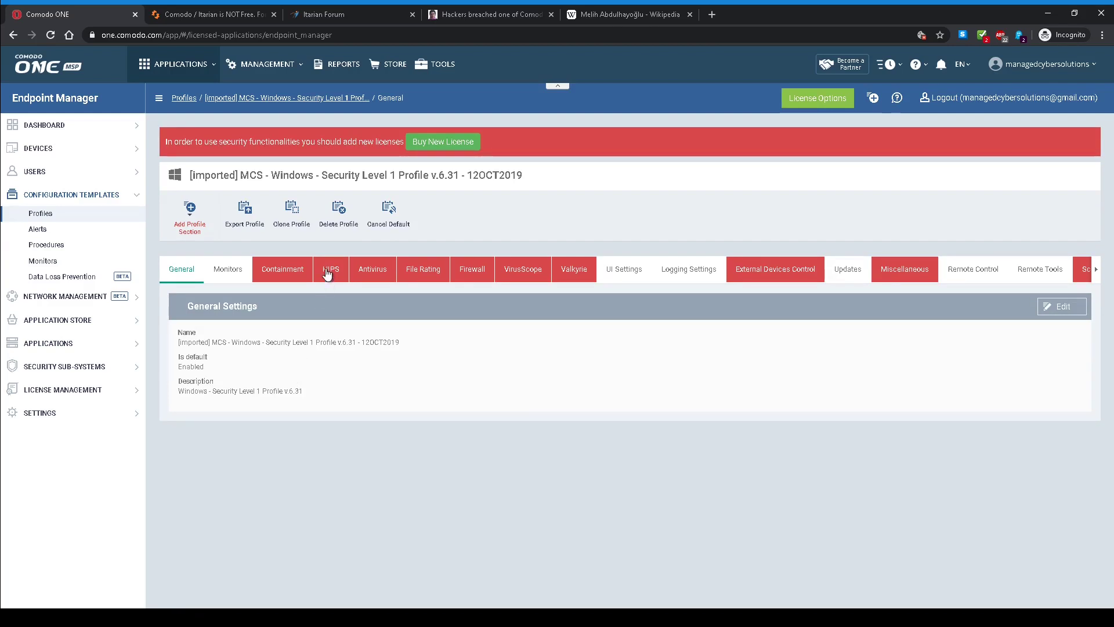
pyautogui.click(325, 268)
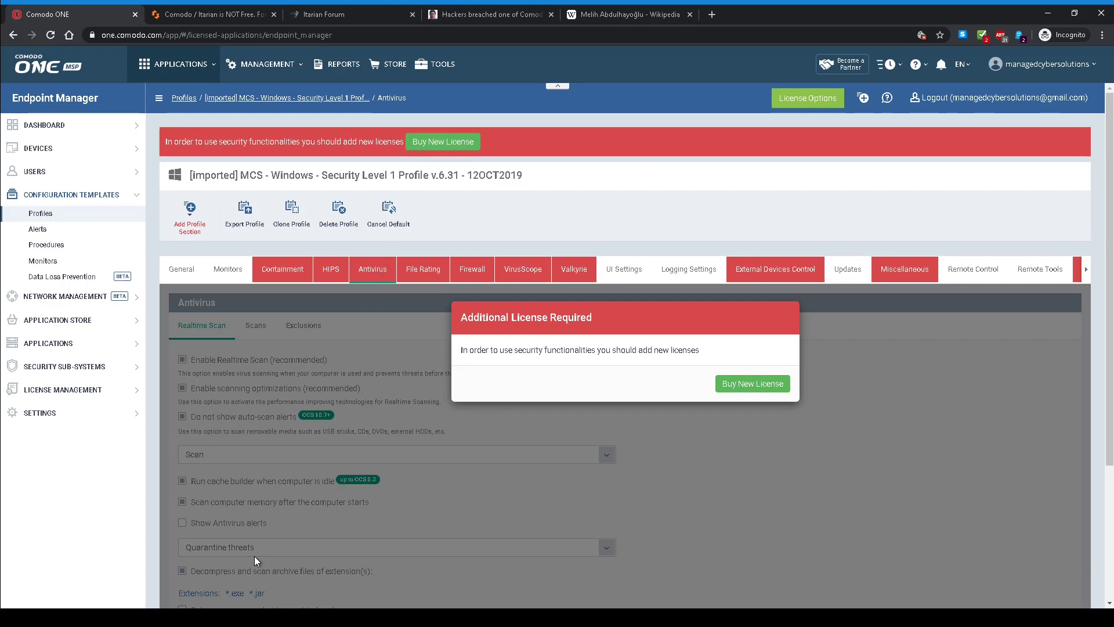
pyautogui.scroll(-3, 323, 447)
pyautogui.scroll(3, 324, 446)
pyautogui.scroll(-3, 324, 447)
pyautogui.scroll(3, 324, 444)
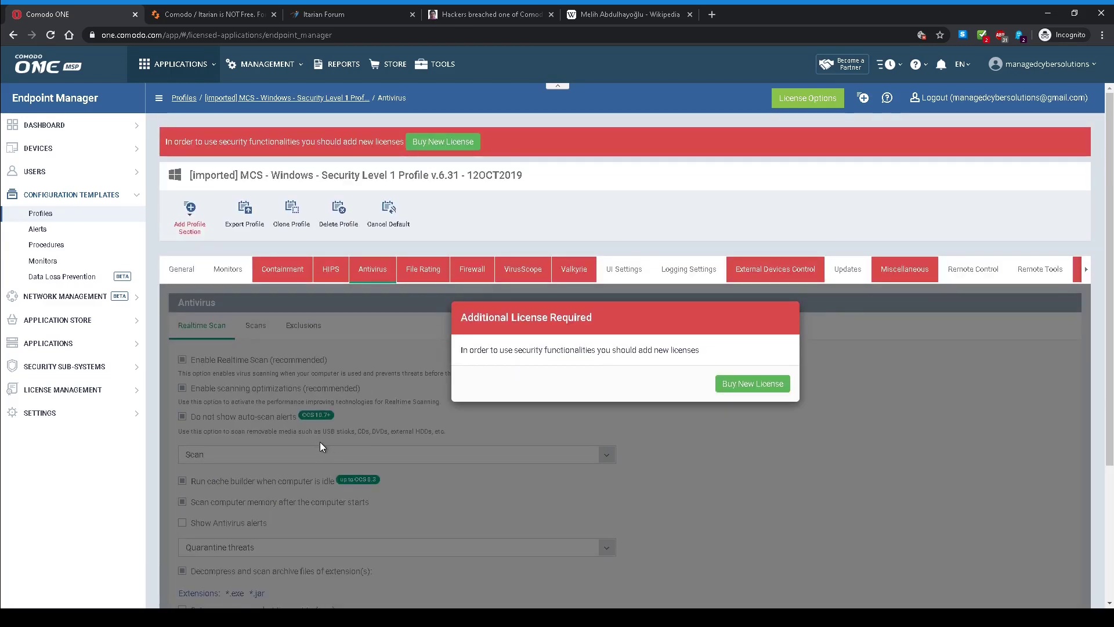
# - Check the profile's General settings and its Monitors section listing one Email Alert monitor
pyautogui.click(179, 270)
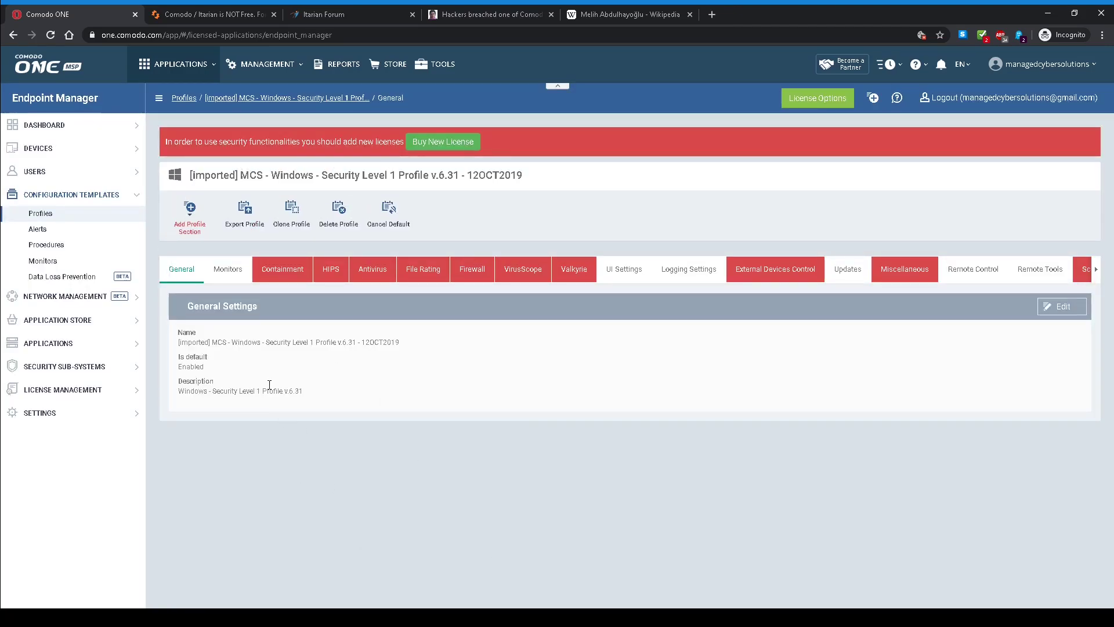
pyautogui.click(228, 269)
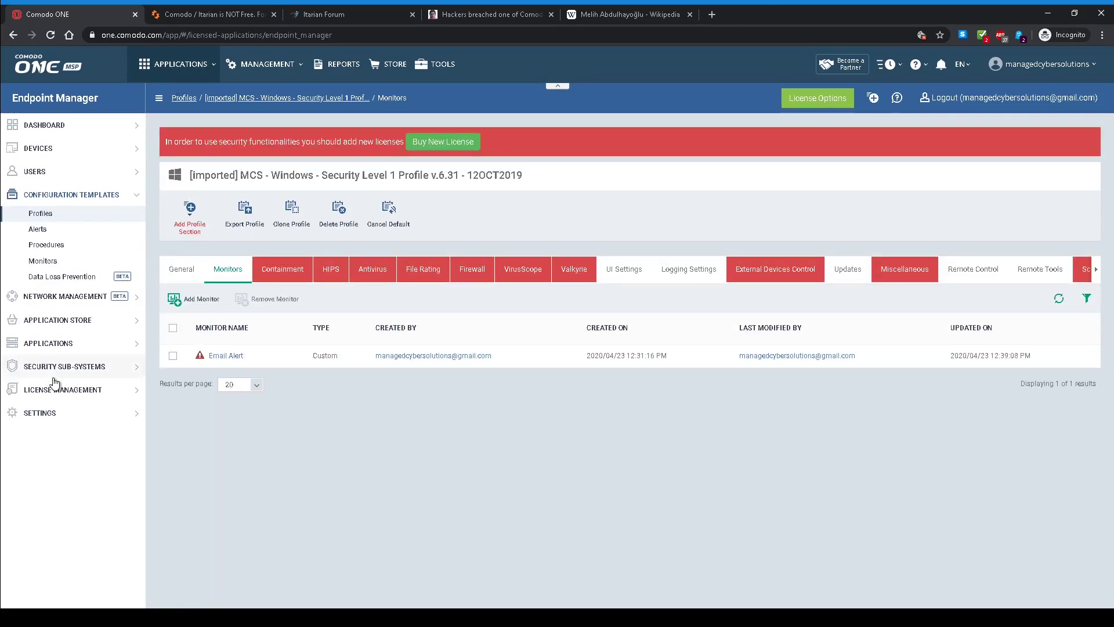
pyautogui.click(57, 389)
# - On the Licenses page, view the license options comparison showing Premium-only features, then close it
pyautogui.click(62, 331)
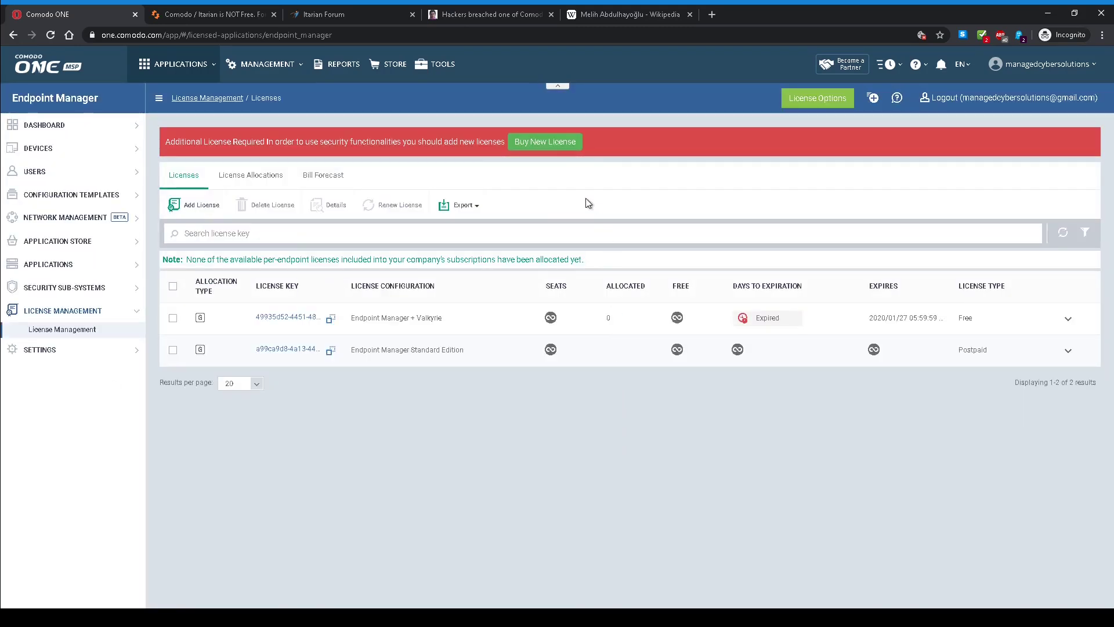
pyautogui.click(545, 142)
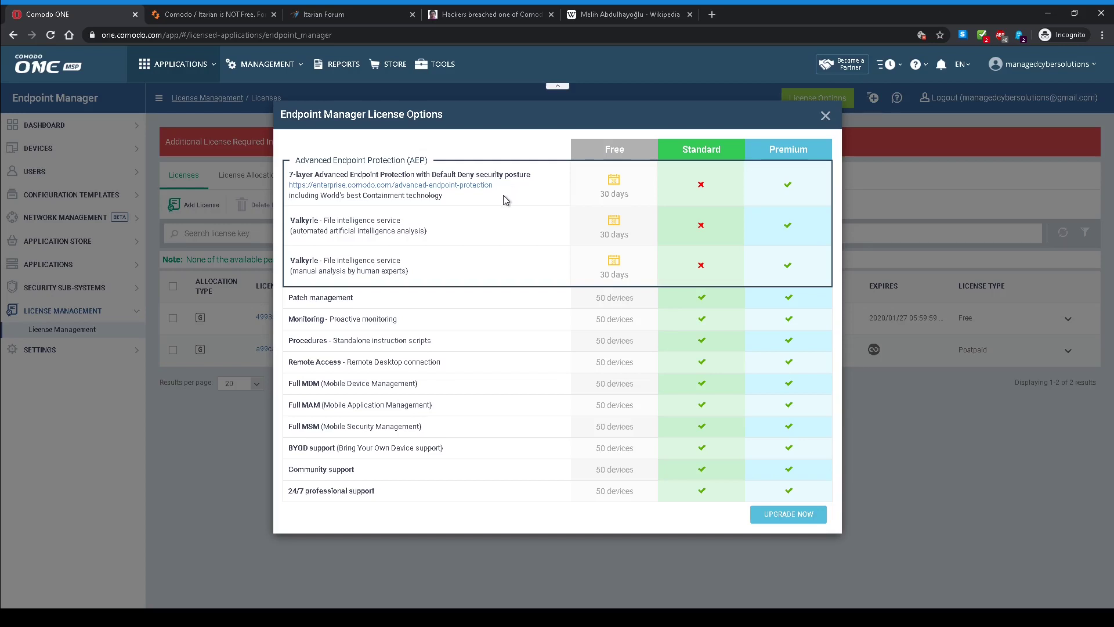
pyautogui.click(825, 116)
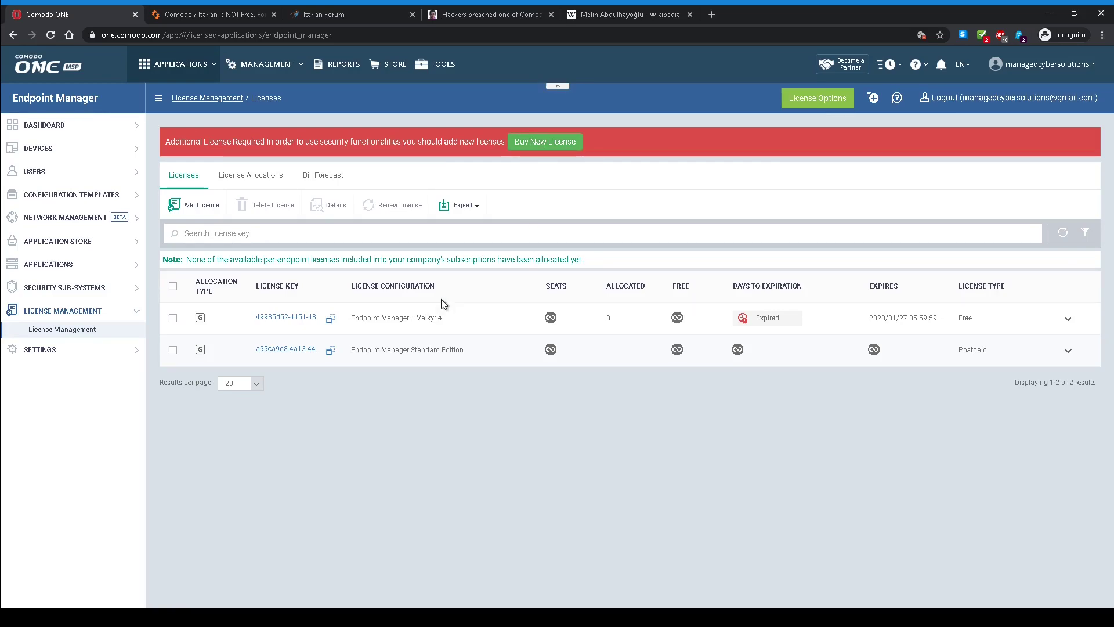
# - Reopen the license options, inspect the Former Standard Profile's Containment and Antivirus settings, then return to Profiles
pyautogui.click(515, 149)
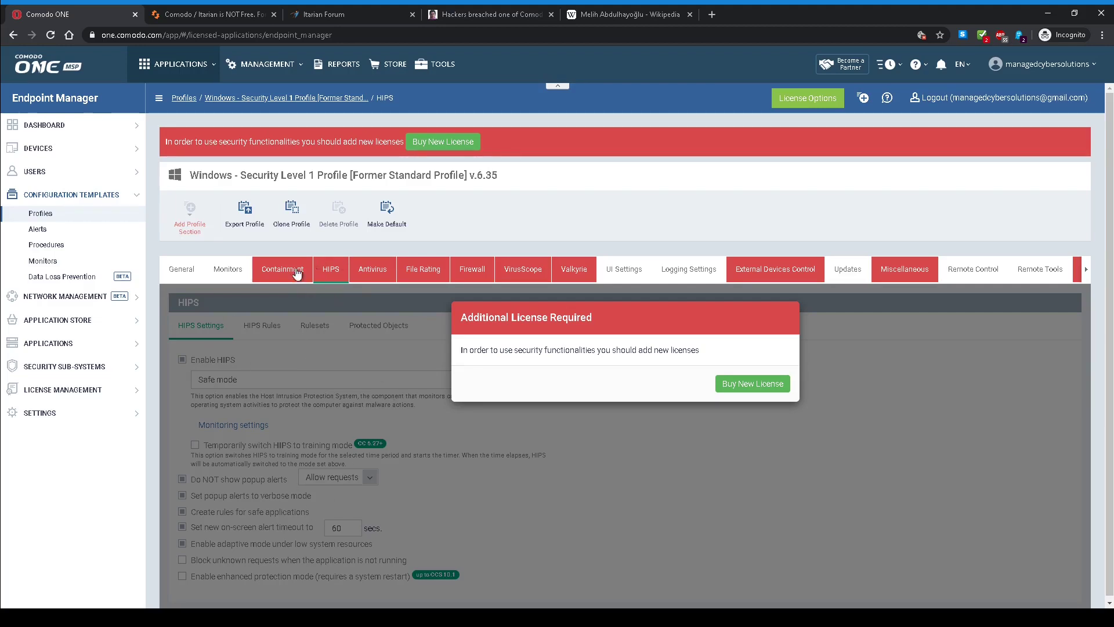
pyautogui.click(285, 271)
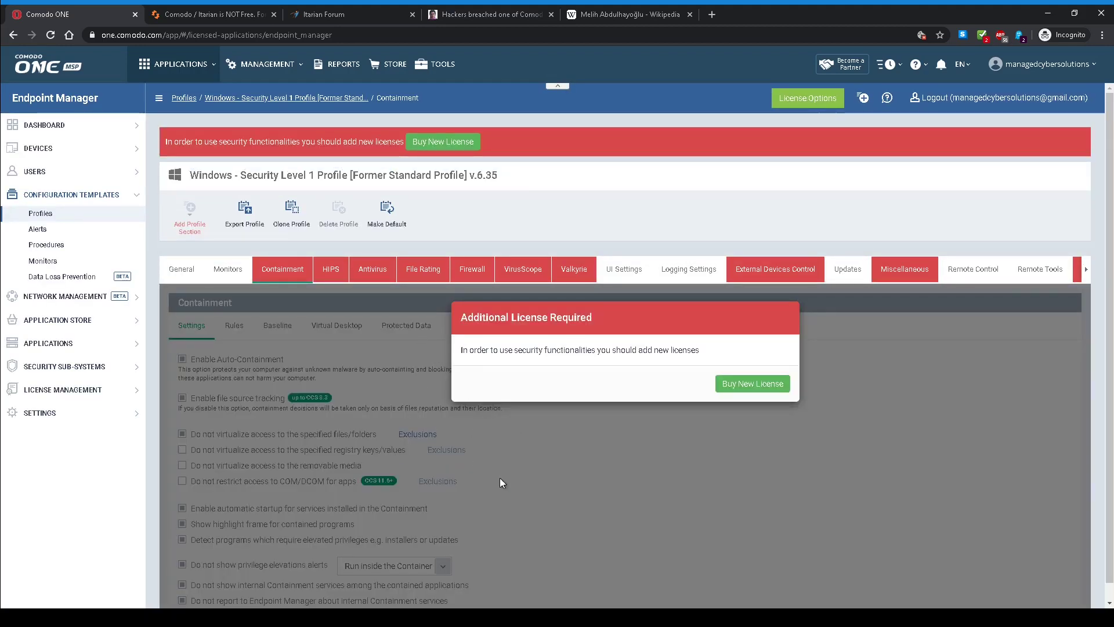
pyautogui.click(381, 270)
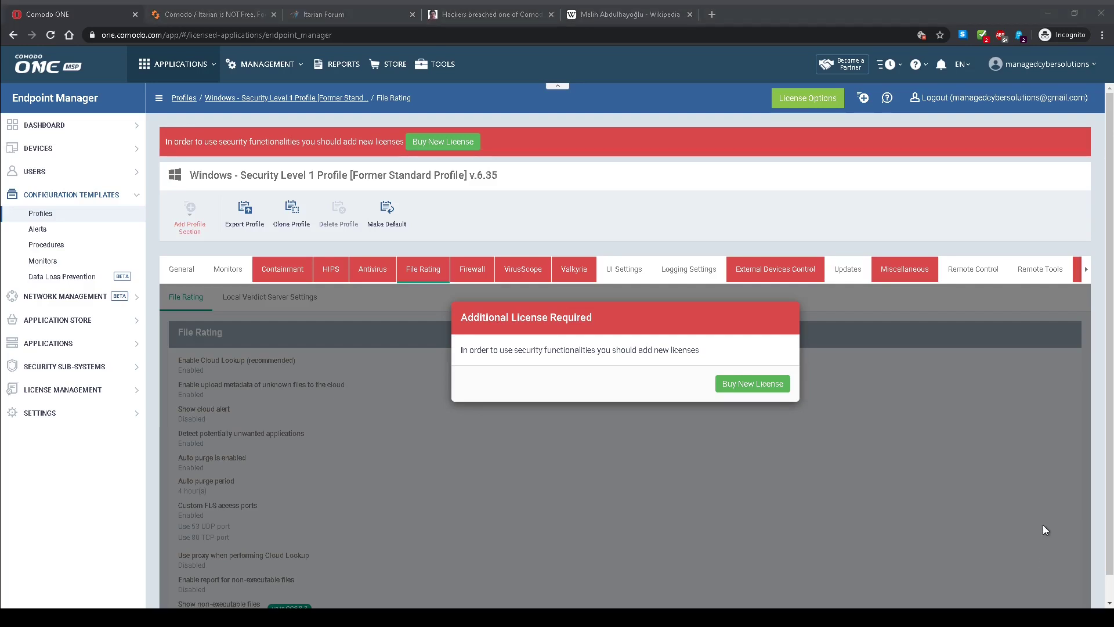
pyautogui.click(1002, 400)
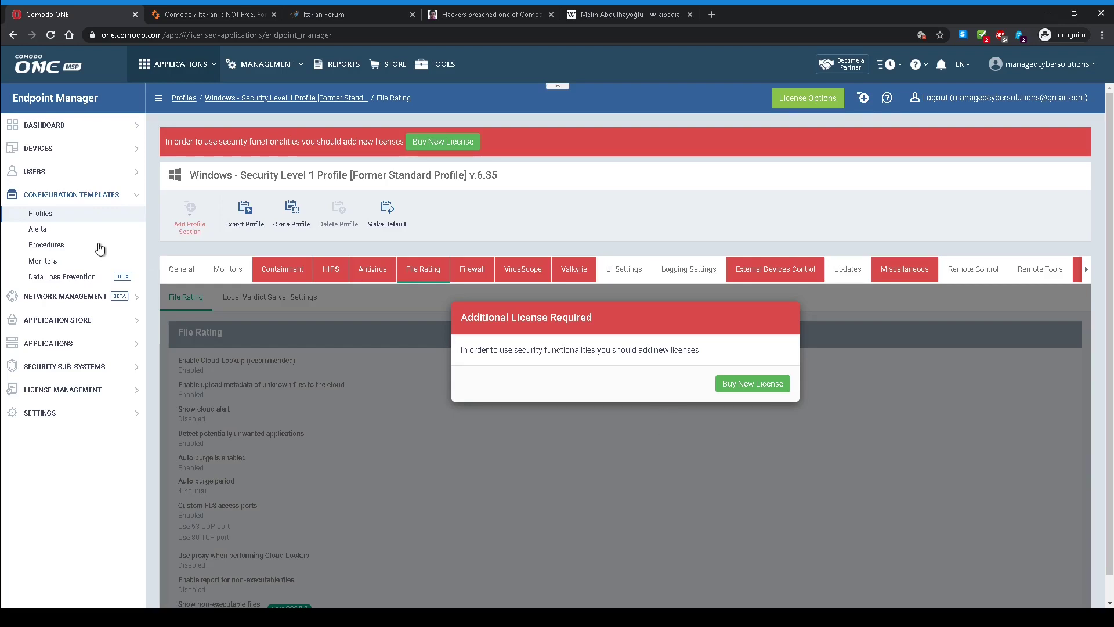
pyautogui.click(90, 213)
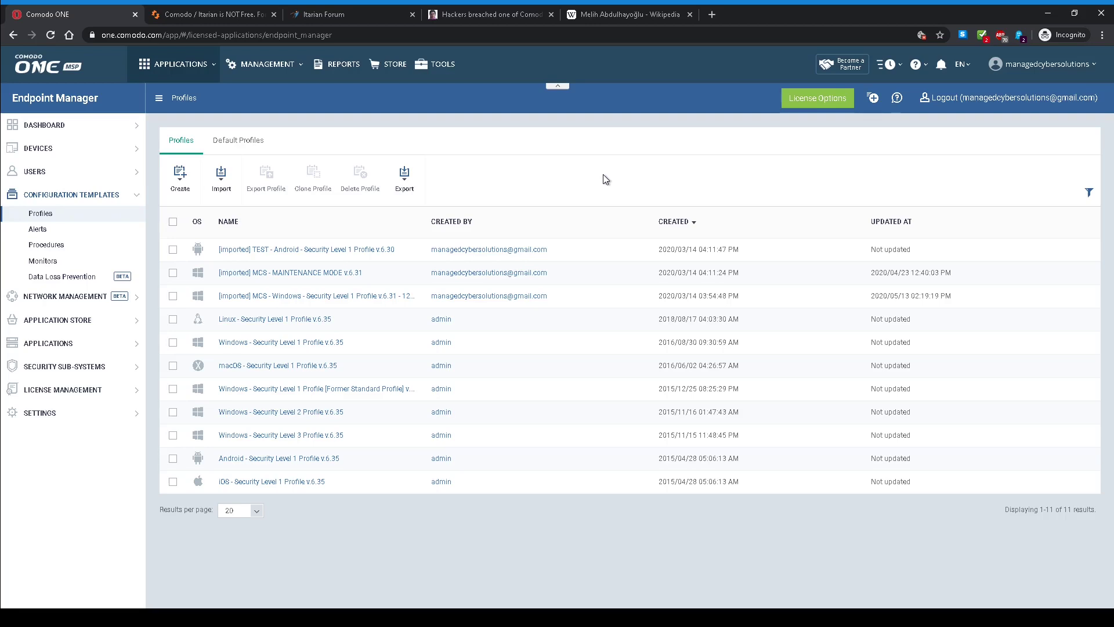
pyautogui.click(696, 295)
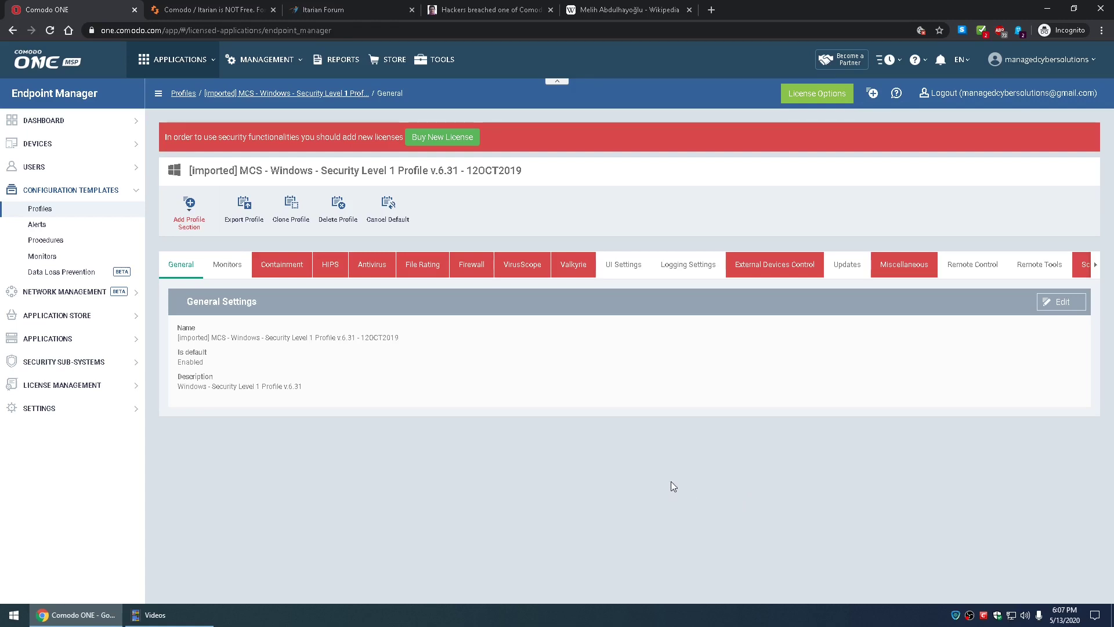
# - Open the Audit dashboard, then open Comodo Client Security from the tray and its help menu
pyautogui.click(45, 121)
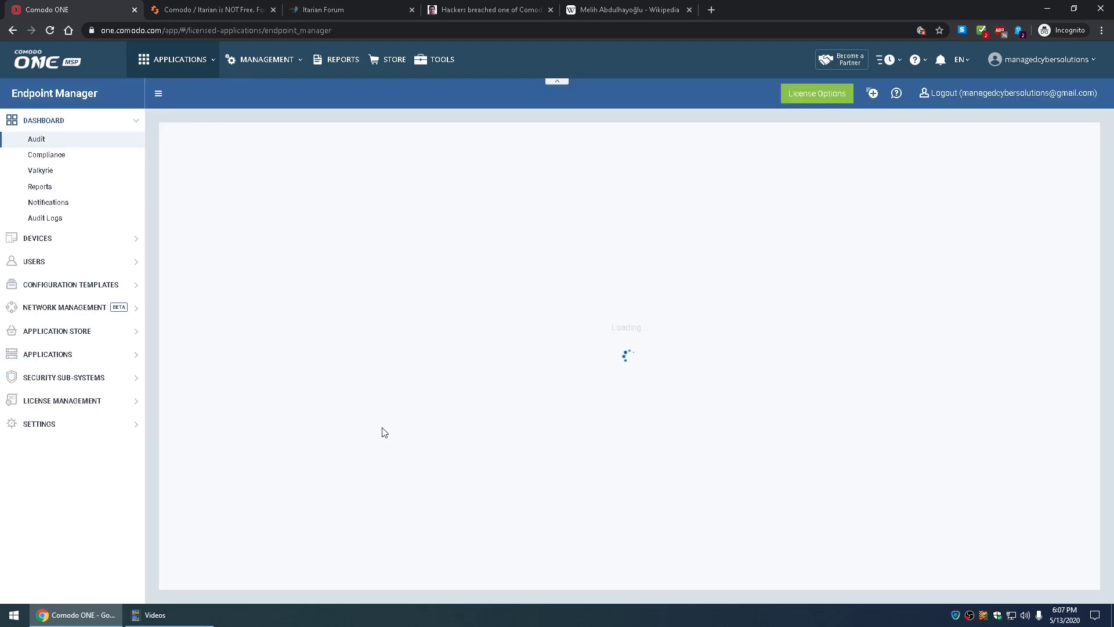
pyautogui.scroll(-4, 493, 389)
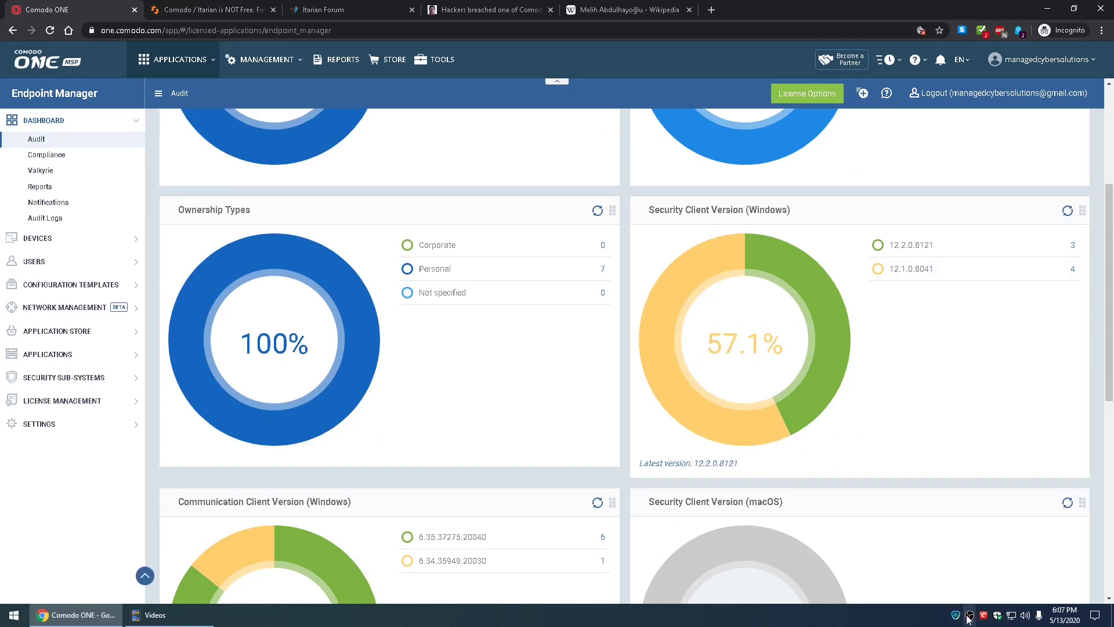
pyautogui.click(984, 616)
pyautogui.rightClick(984, 616)
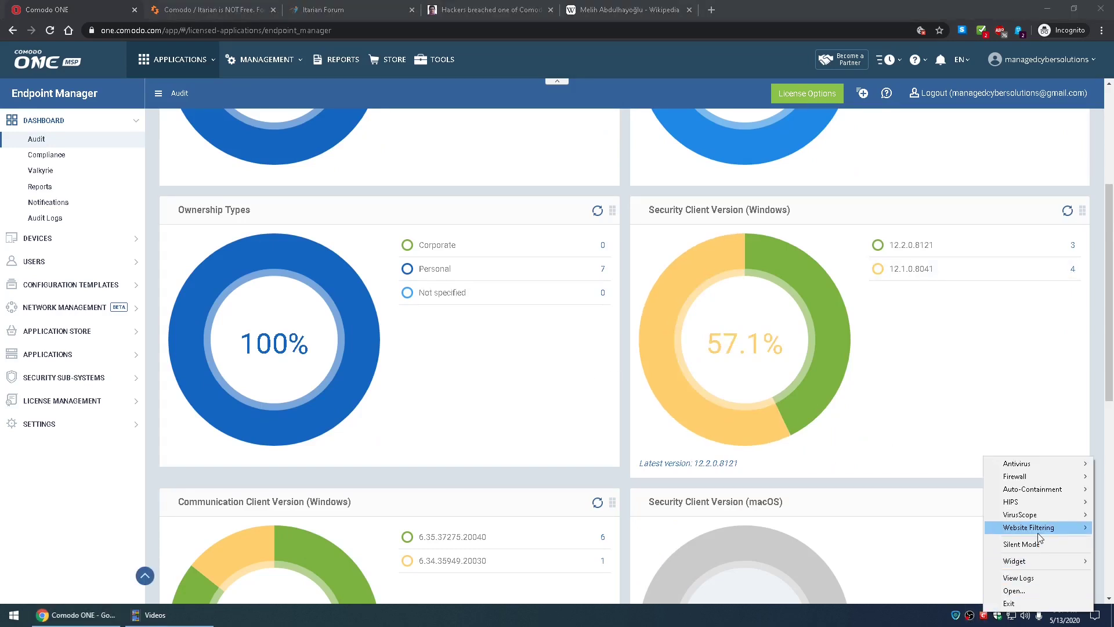
pyautogui.click(1014, 591)
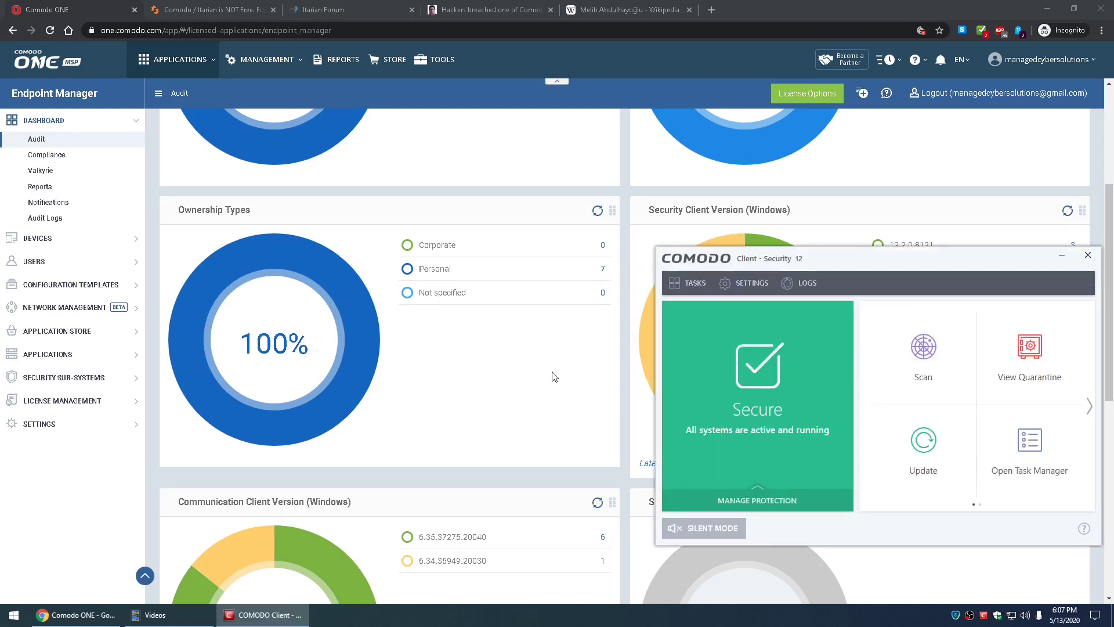
pyautogui.moveTo(957, 260); pyautogui.dragTo(506, 278)
pyautogui.click(642, 544)
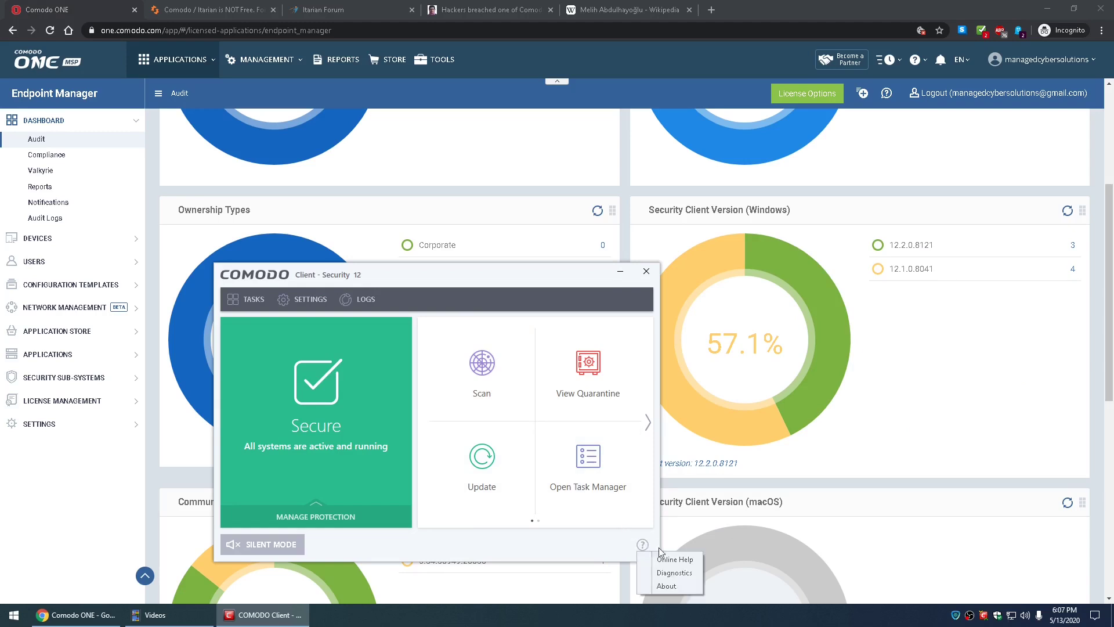
# - Check client version 12.1.0.8041, then try updating Comodo Client - Security and close the dialog
pyautogui.click(668, 586)
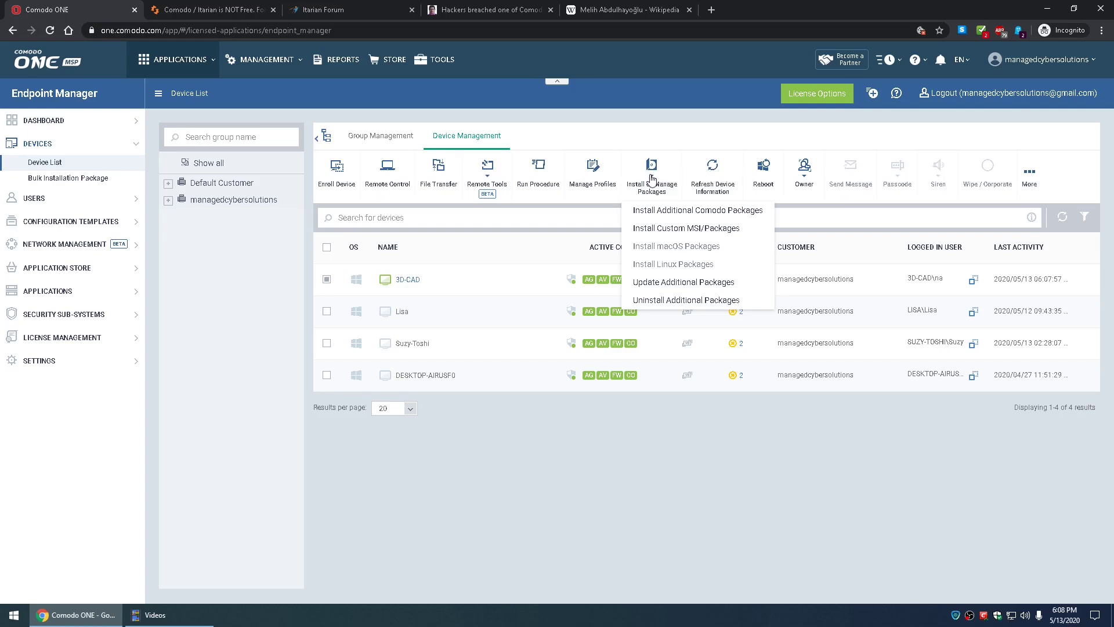
pyautogui.click(658, 282)
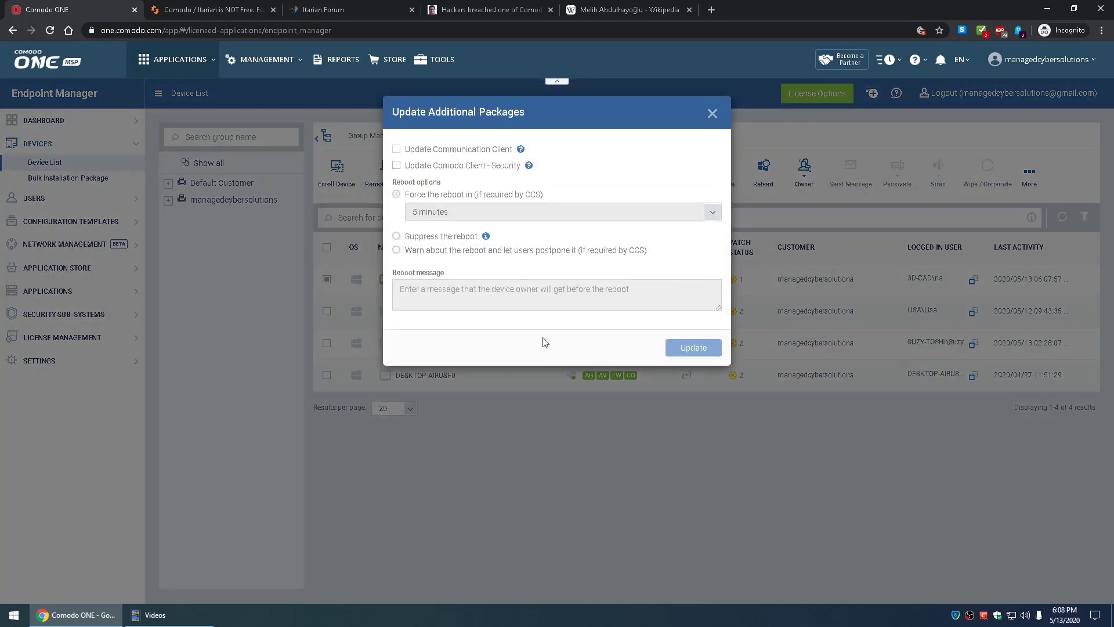
pyautogui.click(397, 166)
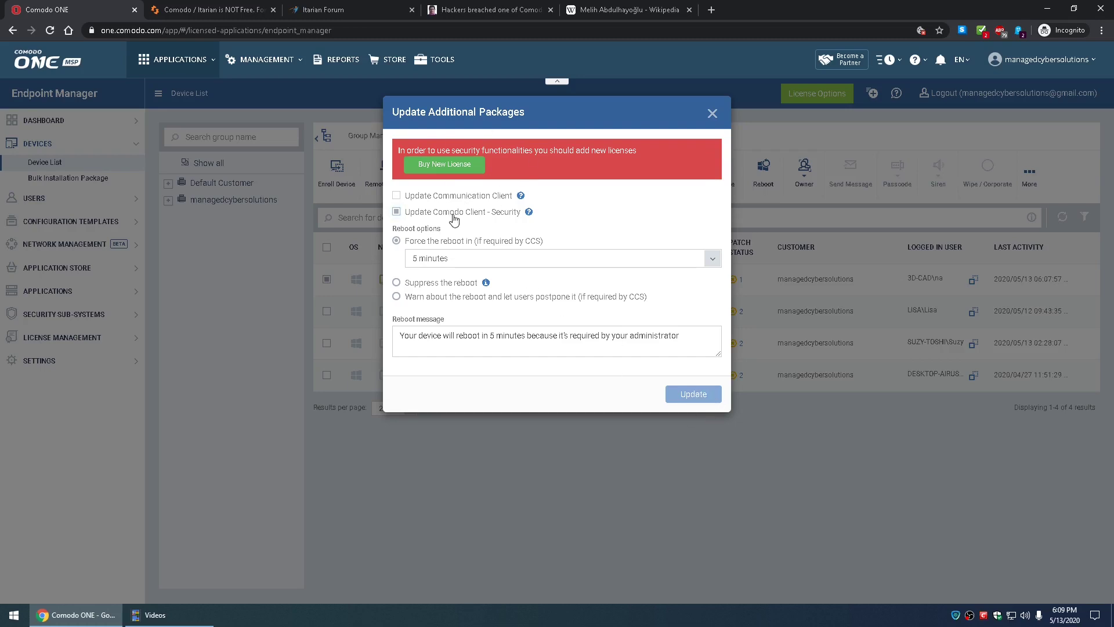
pyautogui.click(712, 113)
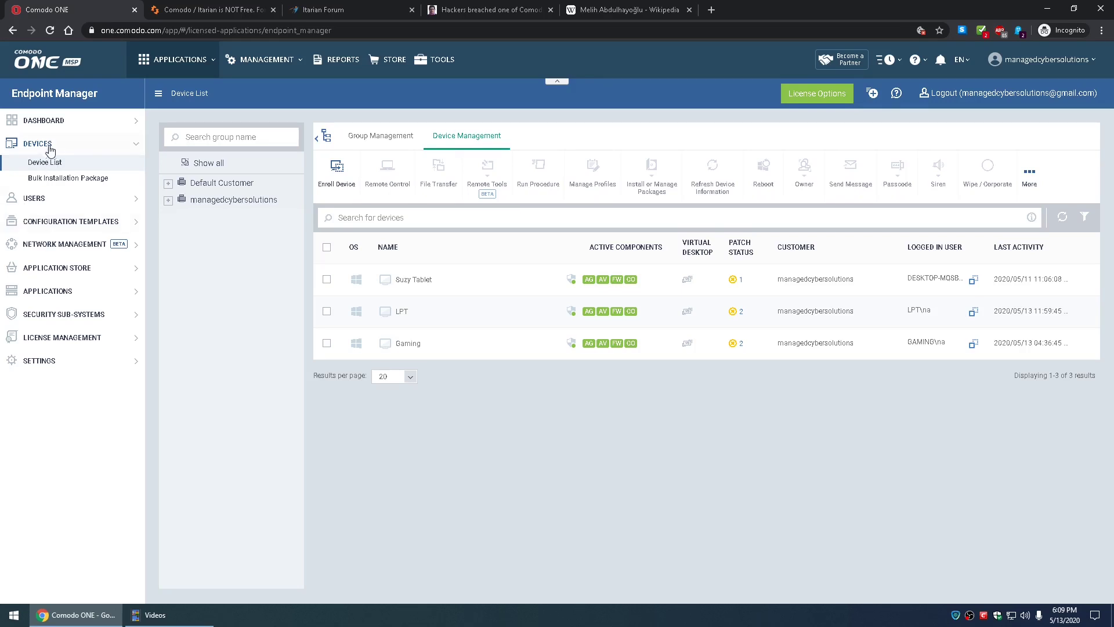
# - Open the Audit dashboard, then the client's About box, highlighting version 12.1.0.8041
pyautogui.click(52, 124)
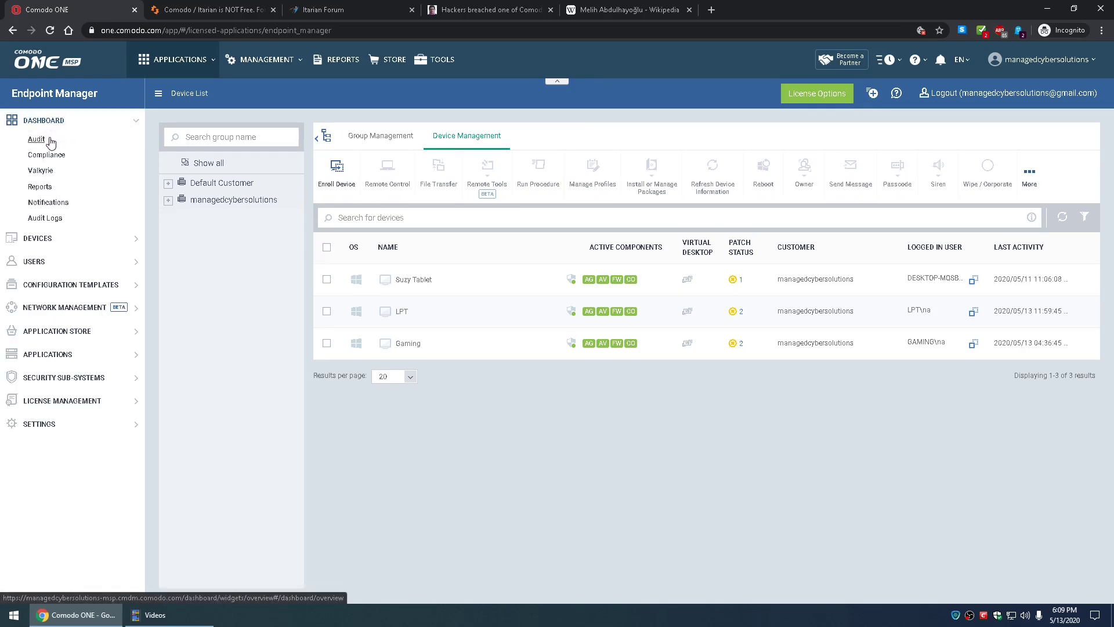
pyautogui.click(50, 142)
pyautogui.scroll(-3, 754, 406)
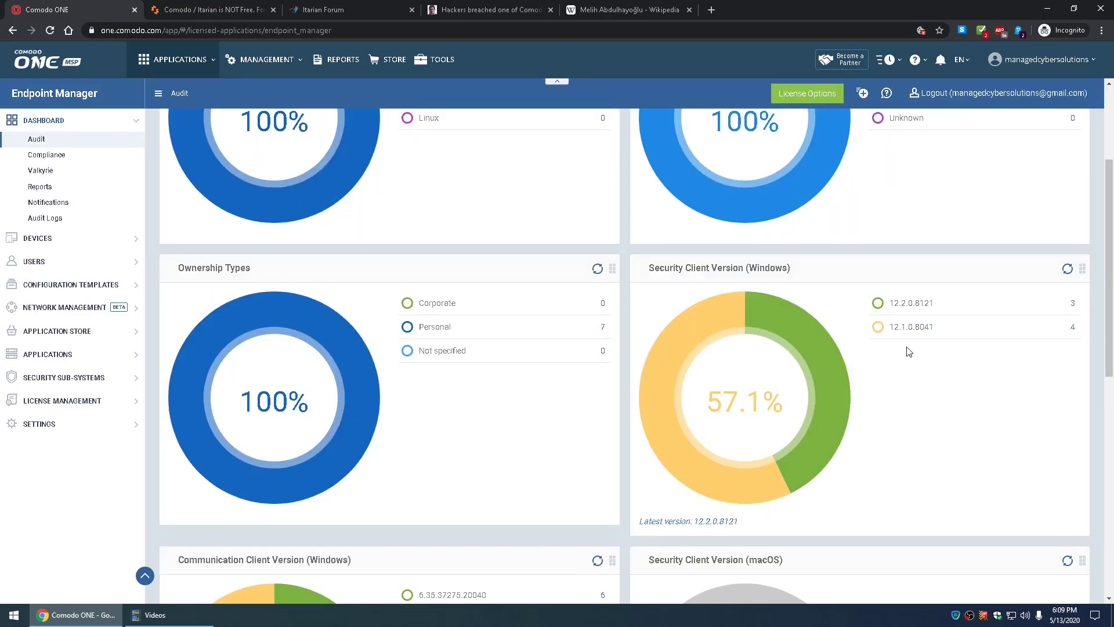
pyautogui.rightClick(984, 620)
pyautogui.click(1009, 590)
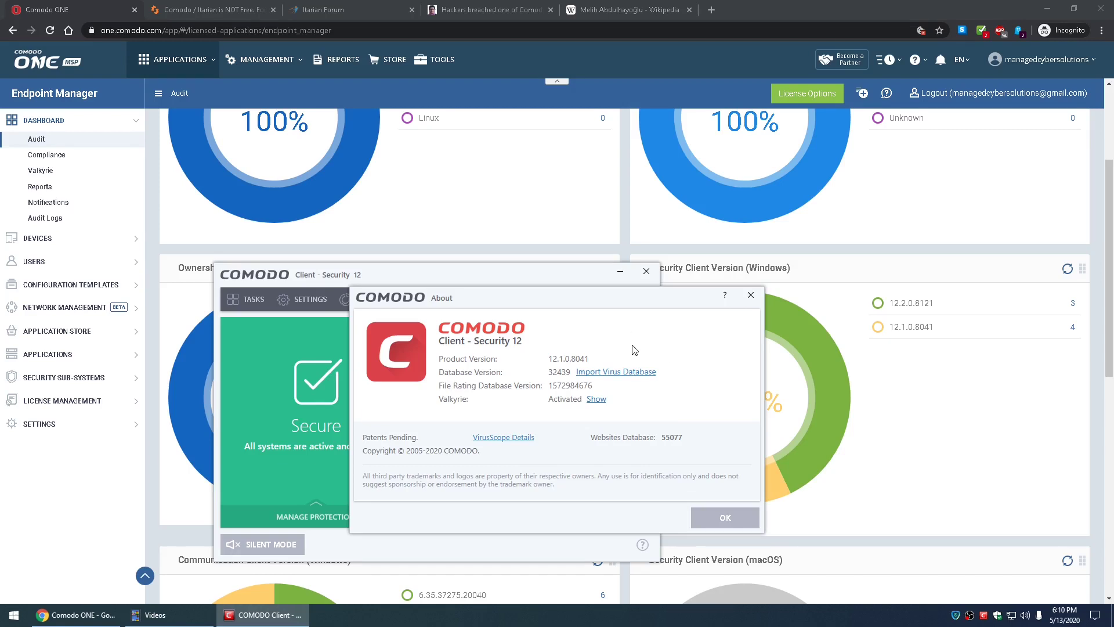
pyautogui.moveTo(552, 358); pyautogui.dragTo(590, 357)
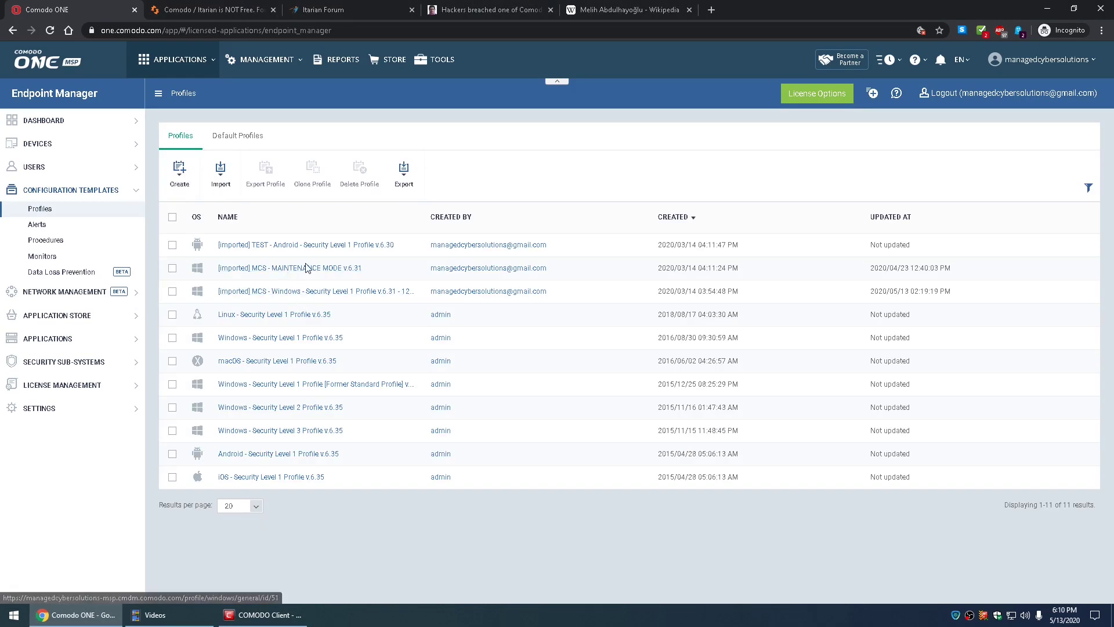
# - View the MAINTENANCE MODE v.6.31 profile's Containment settings, then return to Profiles
pyautogui.click(307, 267)
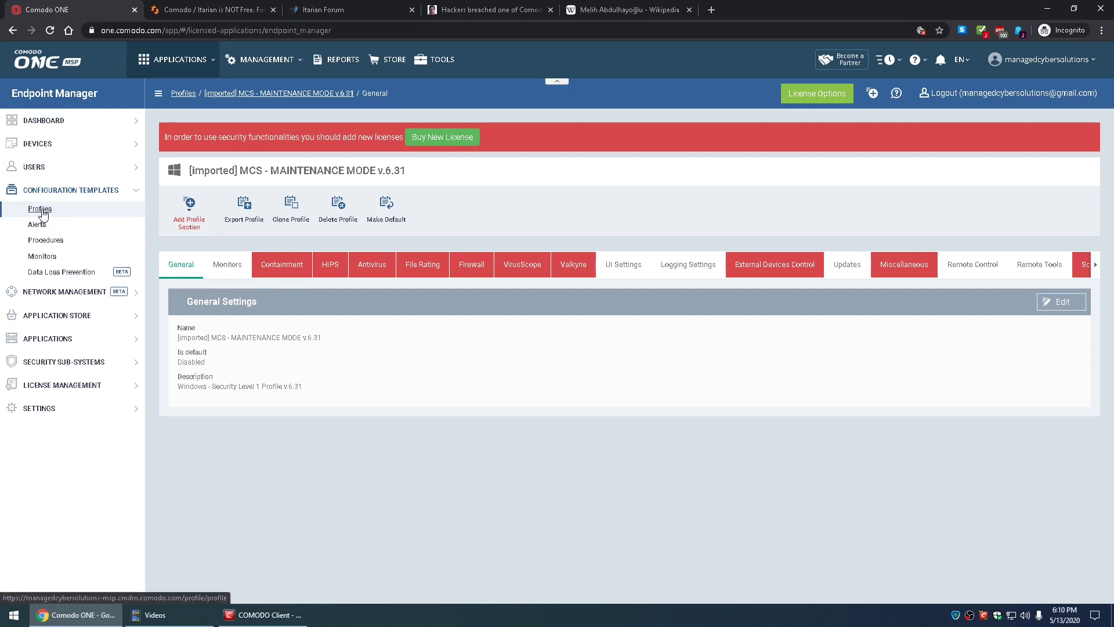
pyautogui.click(289, 275)
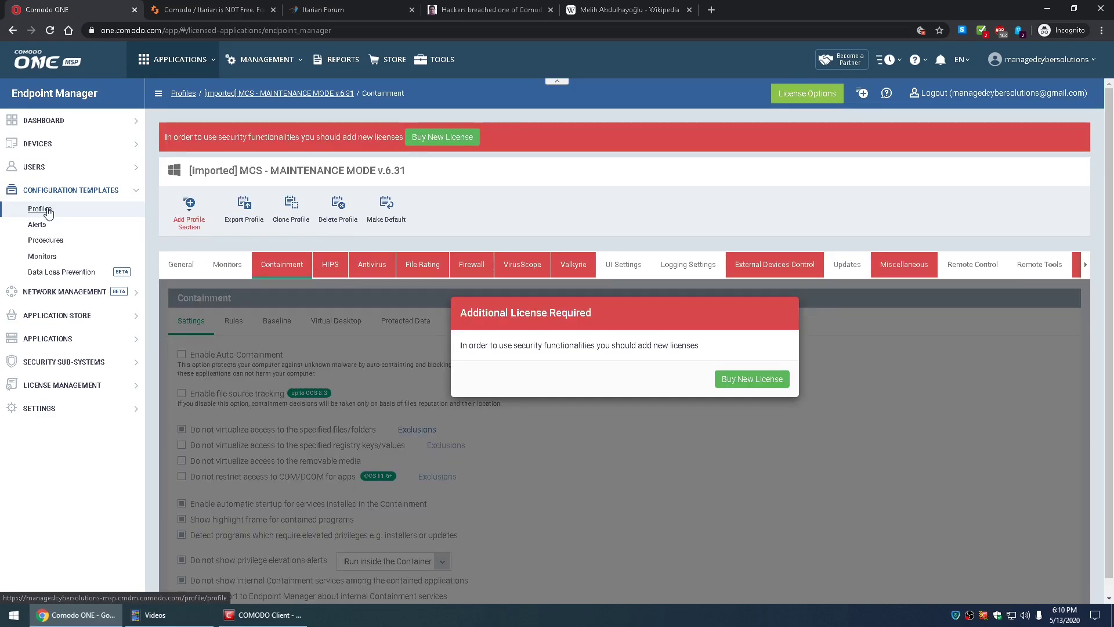
pyautogui.click(40, 210)
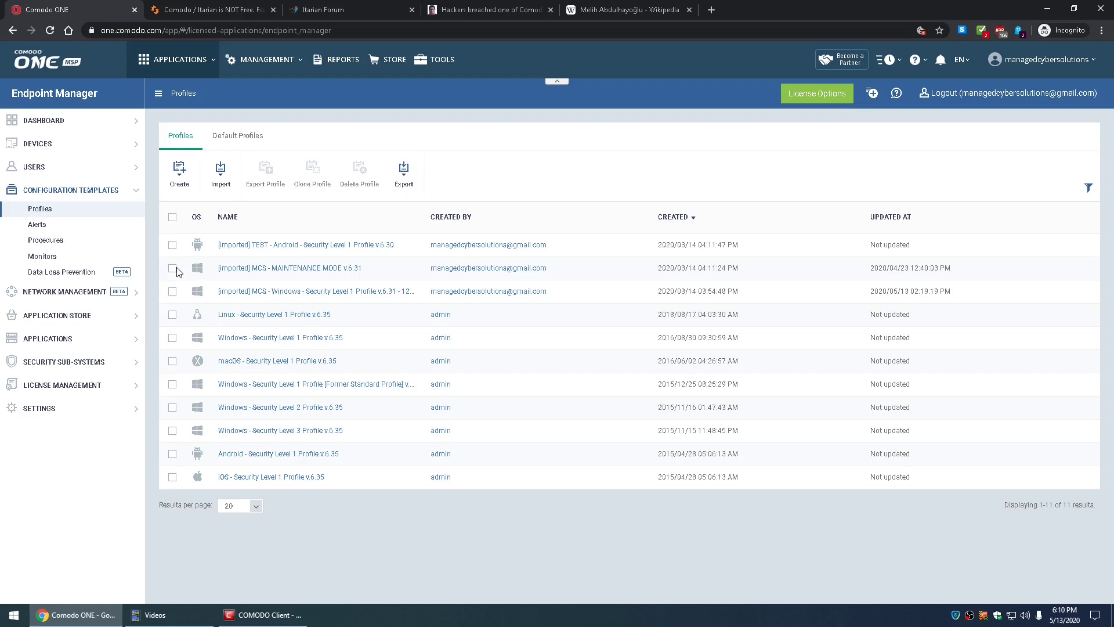
# - Open the Windows Security Level 1 profile's Containment settings
pyautogui.click(350, 296)
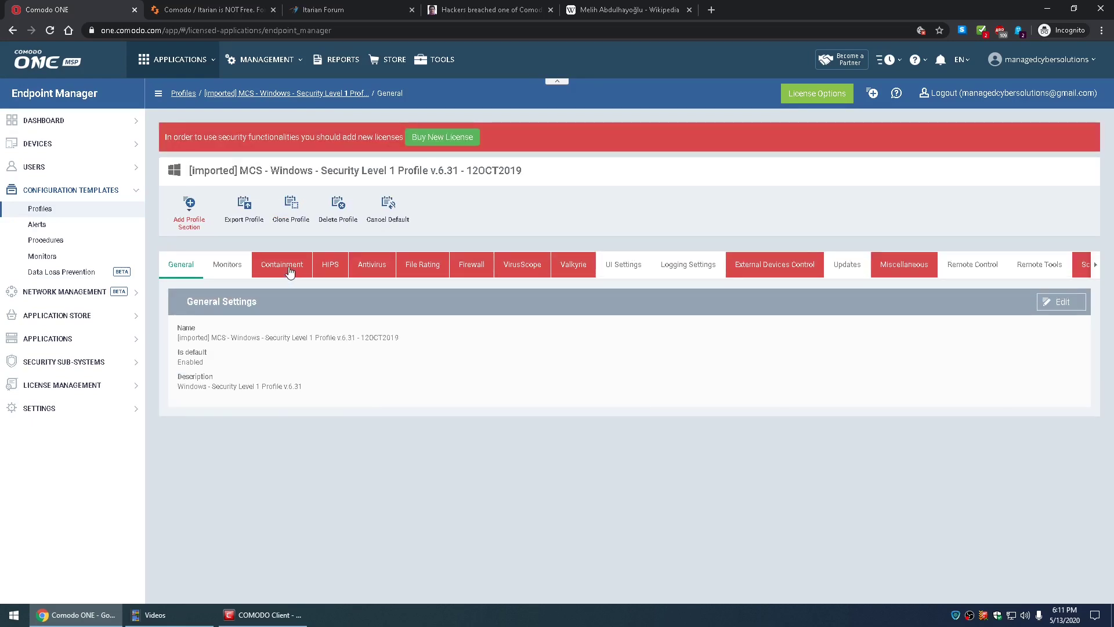
pyautogui.click(290, 268)
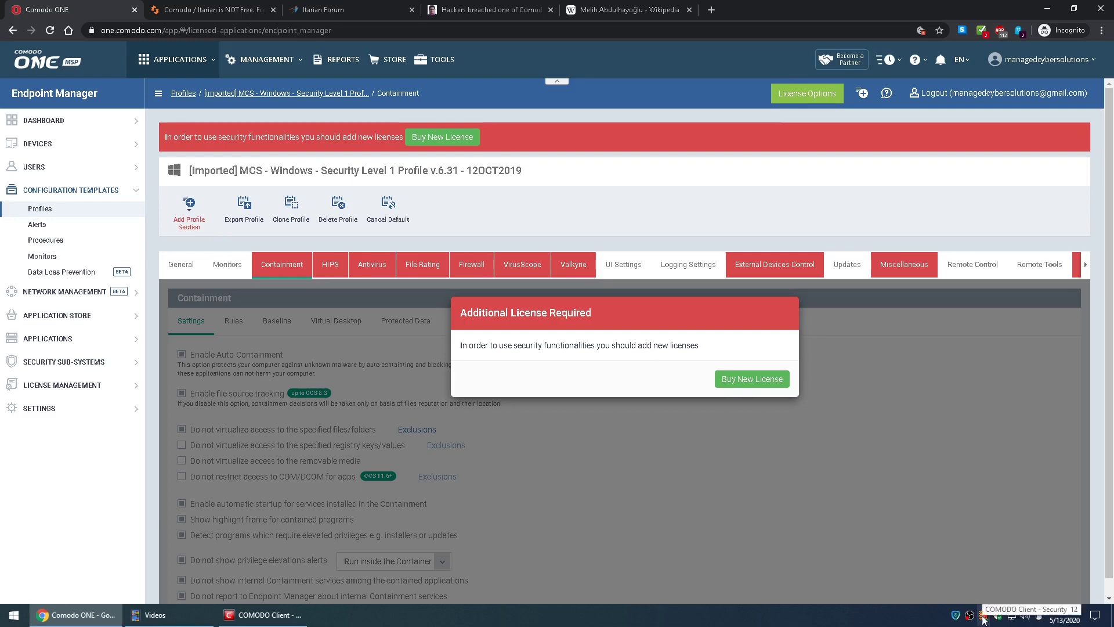
pyautogui.rightClick(983, 615)
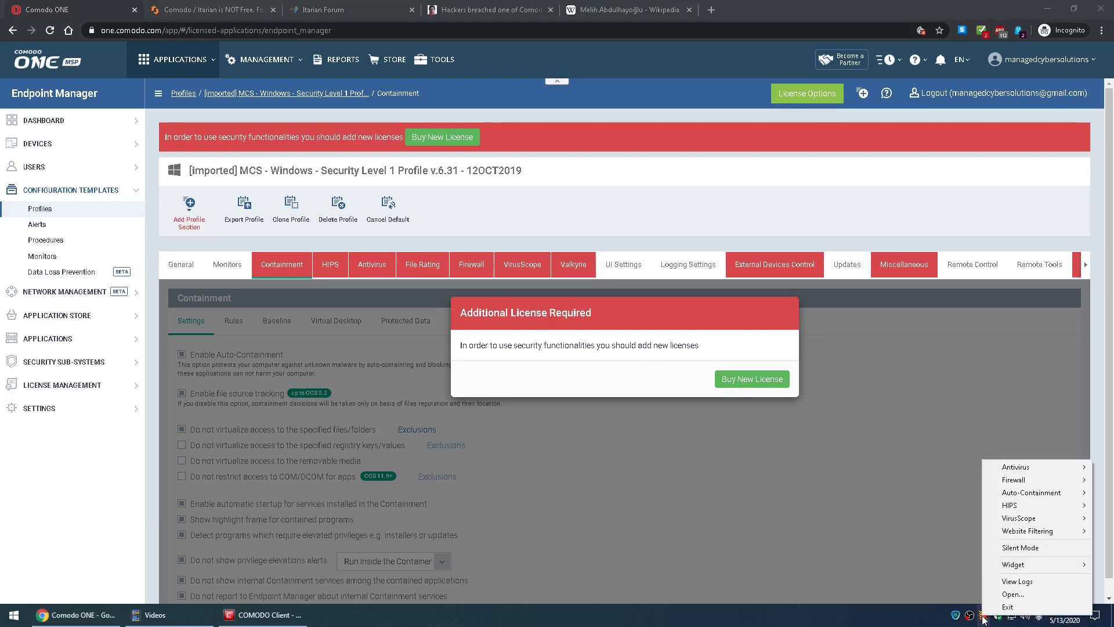
pyautogui.click(893, 391)
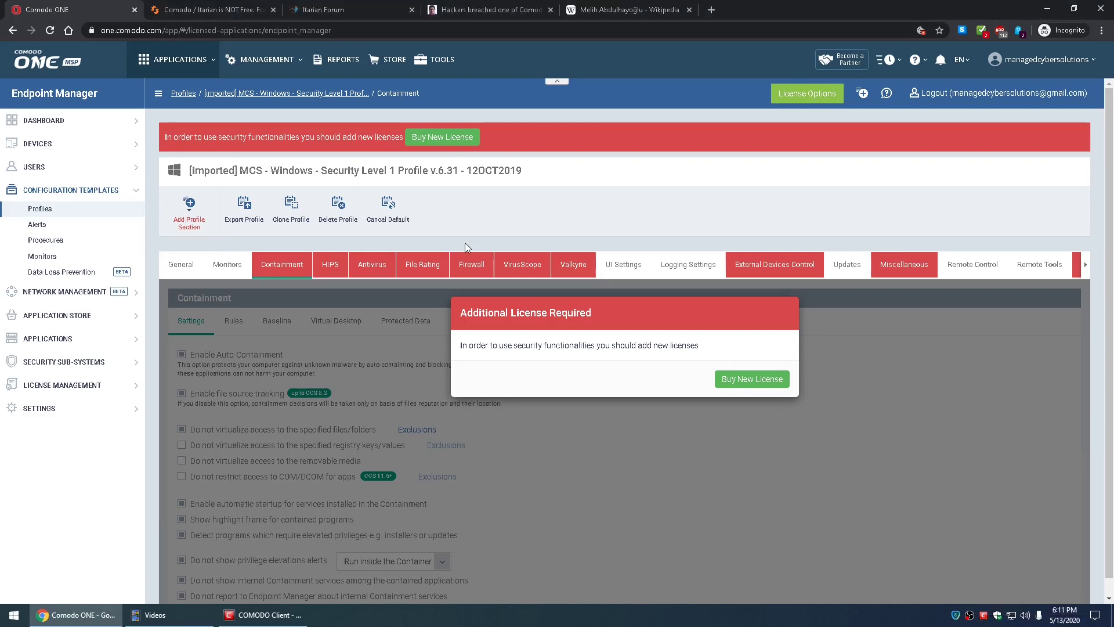
# - View the profile's HIPS settings and compare with the local client's HIPS status
pyautogui.click(318, 266)
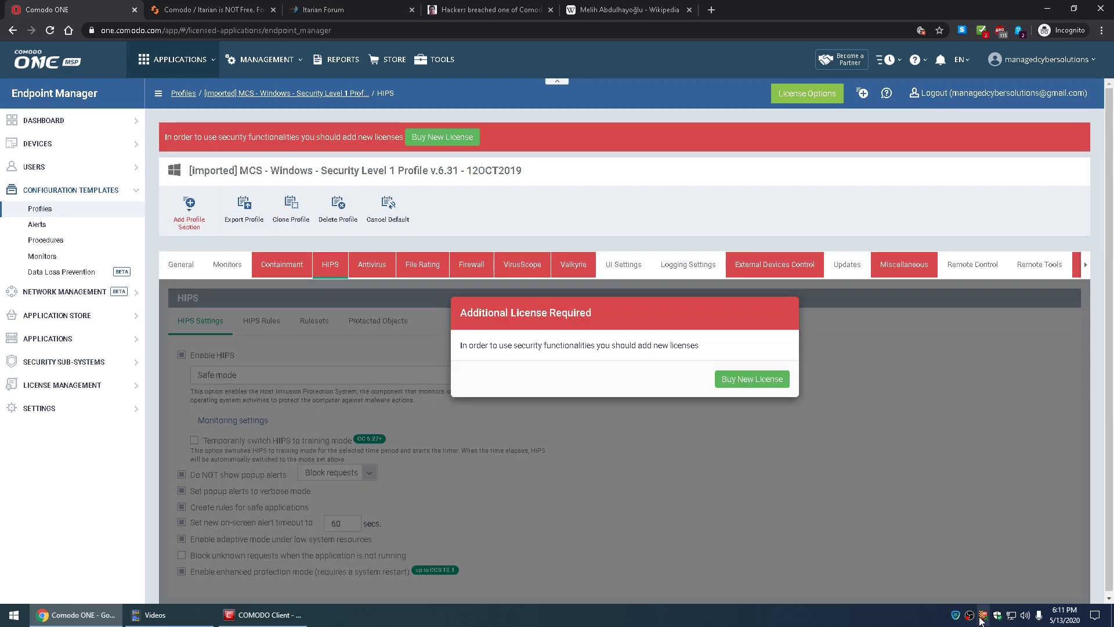
pyautogui.rightClick(973, 620)
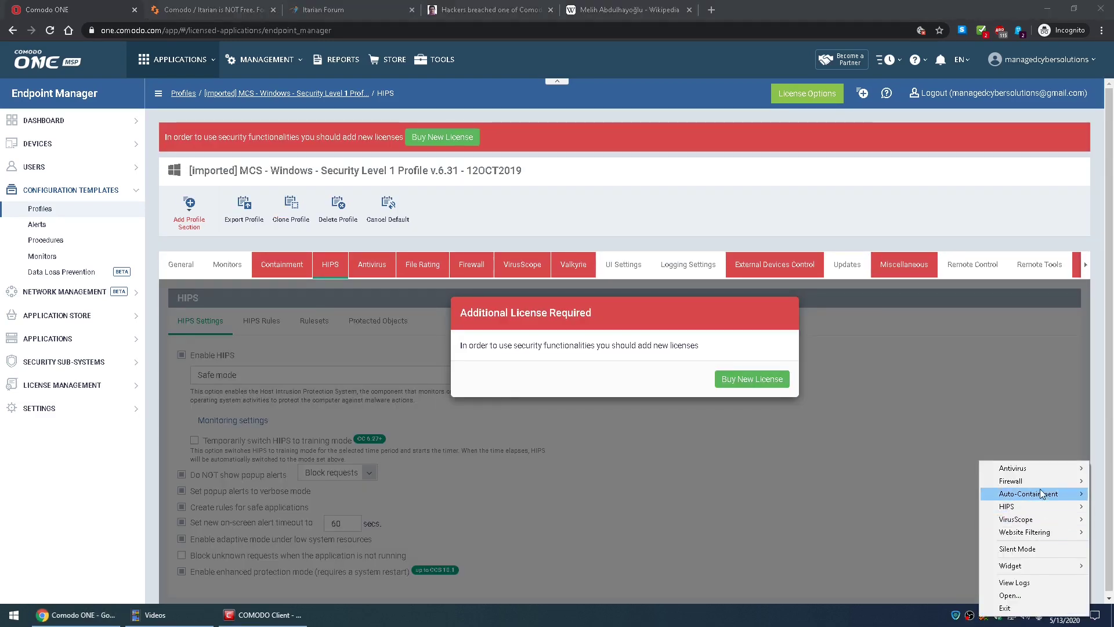
pyautogui.moveTo(1030, 508)
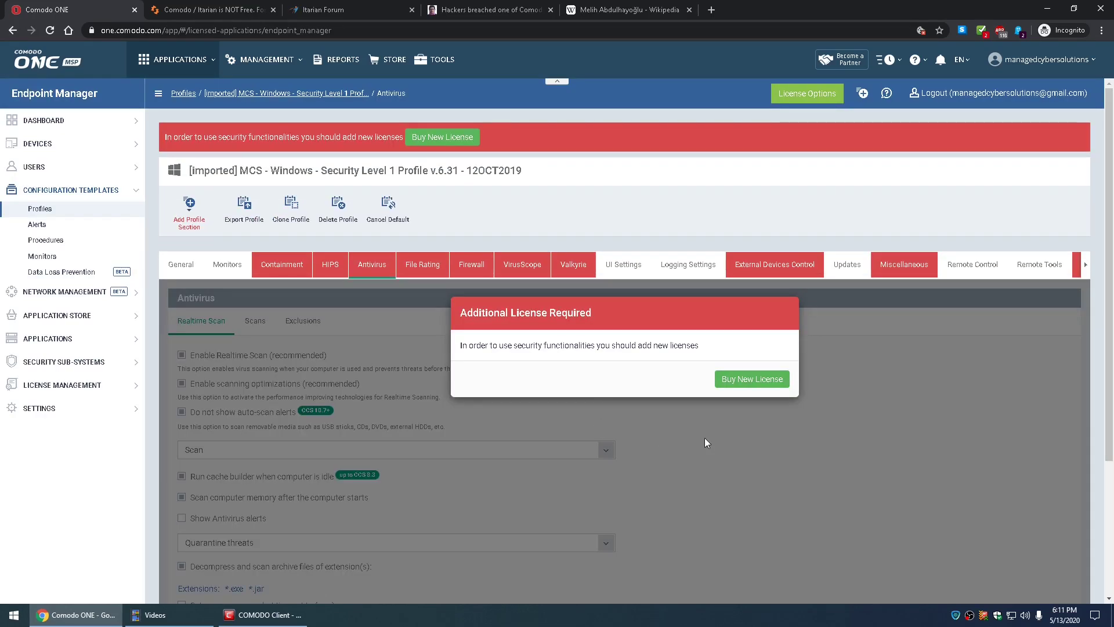
pyautogui.scroll(-2, 694, 473)
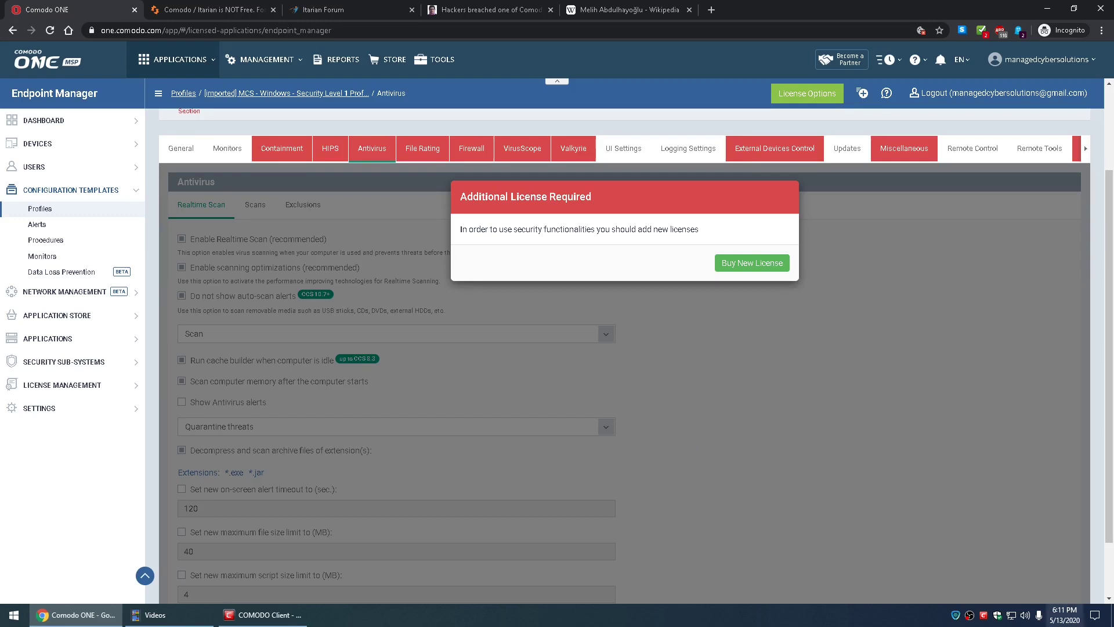
pyautogui.rightClick(984, 616)
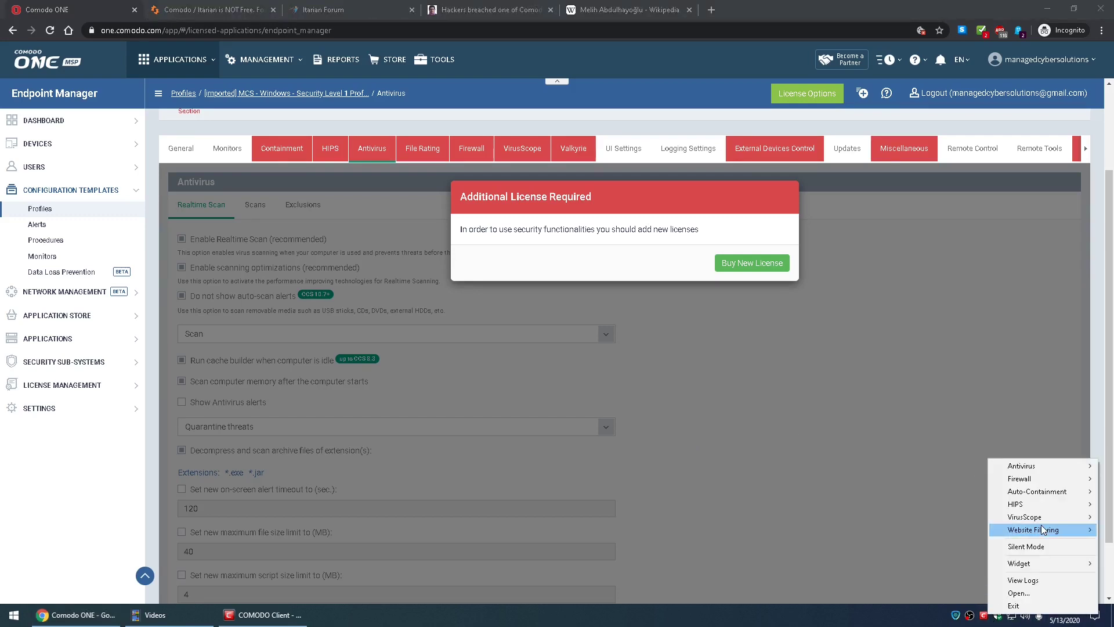
# - Add an Allow rule described 'any any' for TCP or UDP, In or Out, to Global Rules
pyautogui.moveTo(1050, 467)
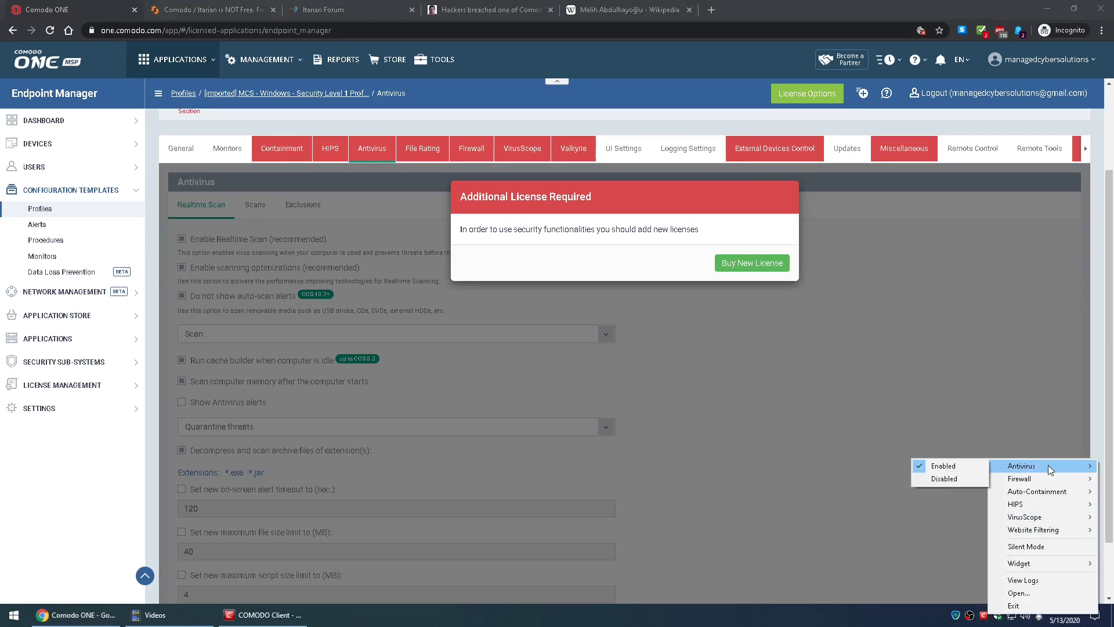
pyautogui.click(875, 300)
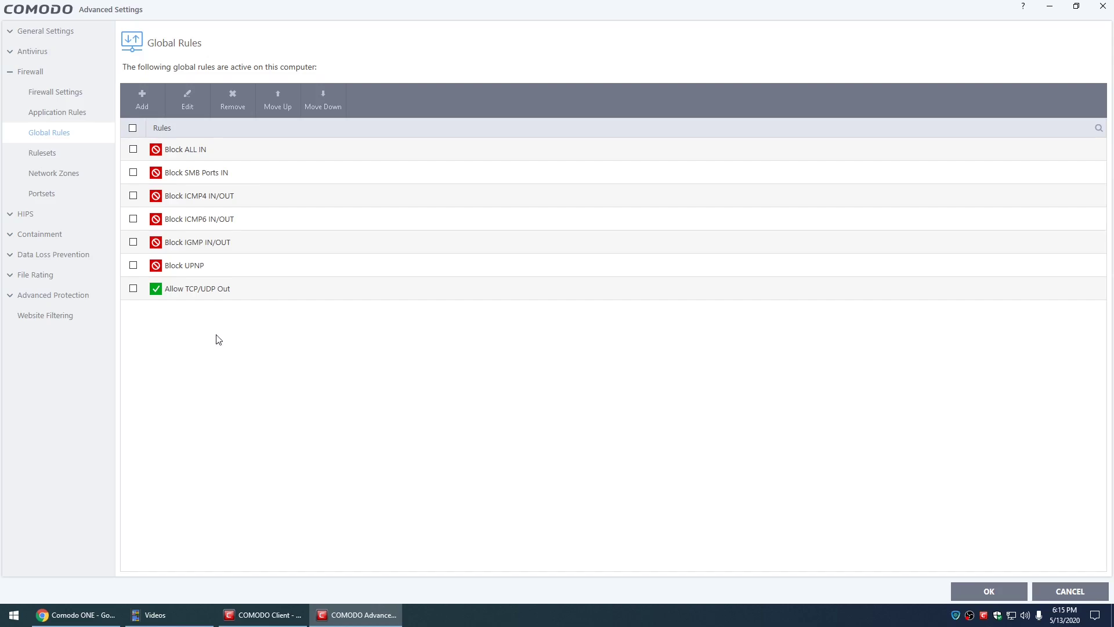
pyautogui.click(141, 100)
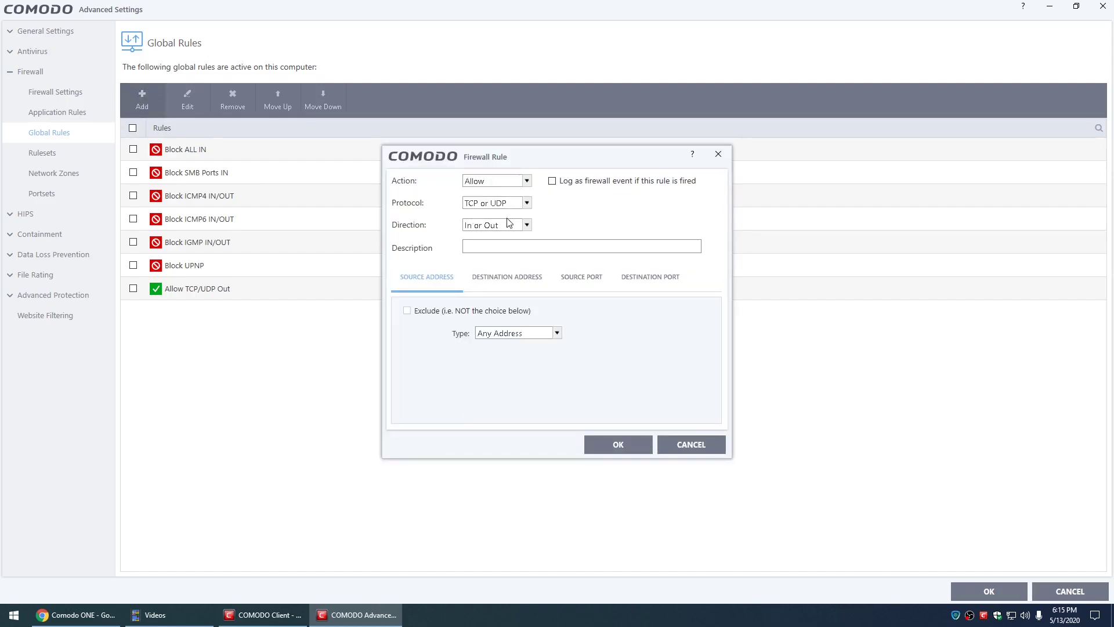
pyautogui.click(519, 245)
pyautogui.write('any any')
pyautogui.click(579, 278)
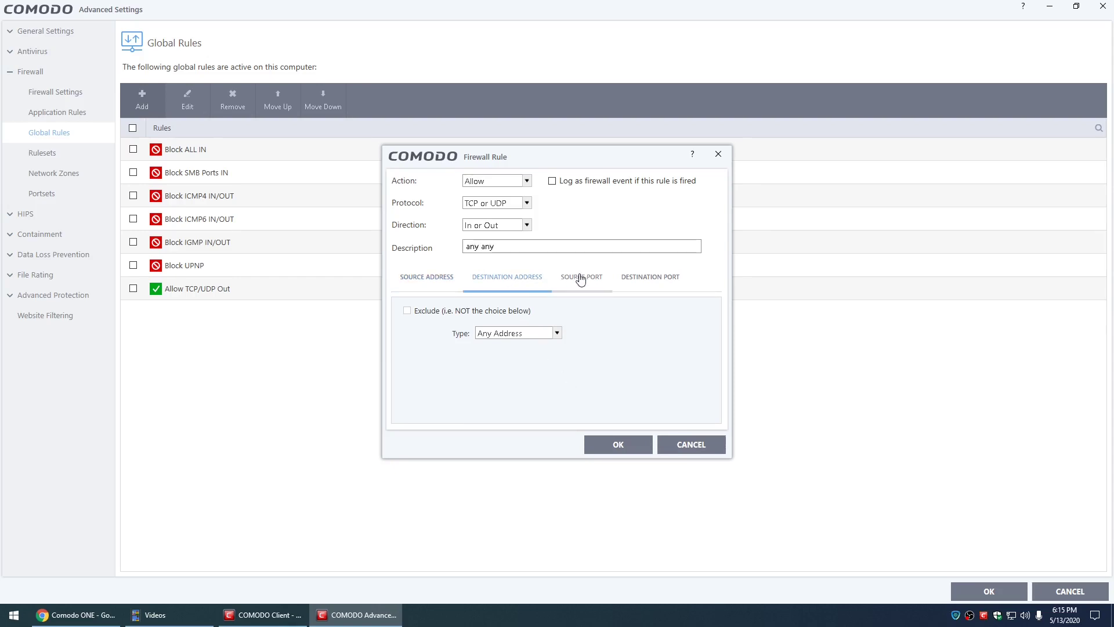
pyautogui.click(631, 281)
pyautogui.click(619, 444)
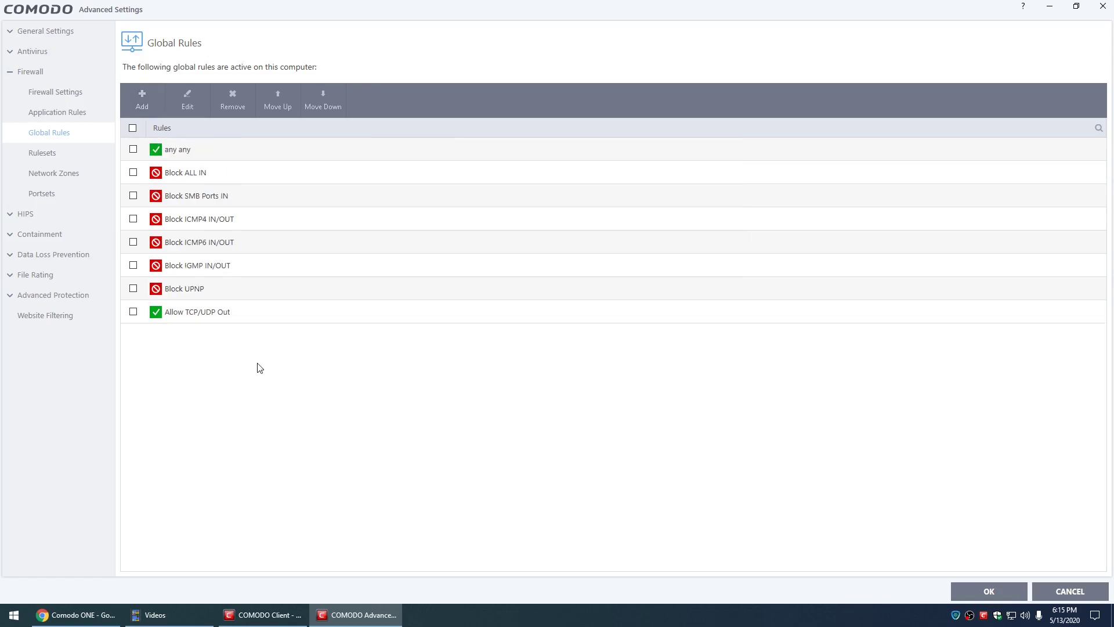
# - Reopen the 'any any' rule, review its address and port criteria, then cancel it and Advanced Settings
pyautogui.click(179, 154)
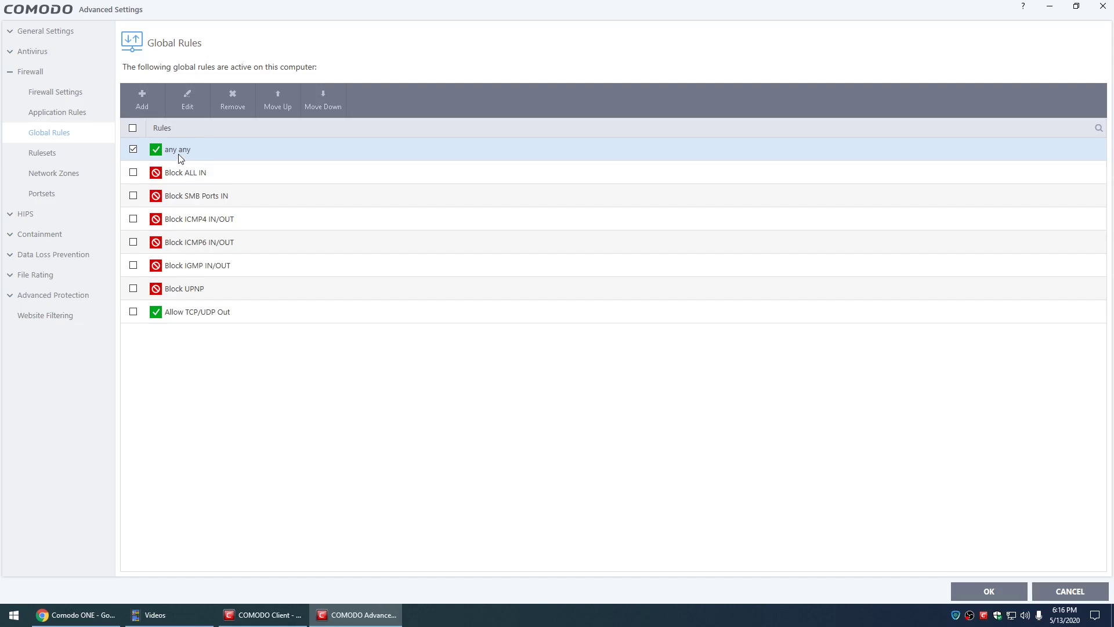
pyautogui.doubleClick(177, 150)
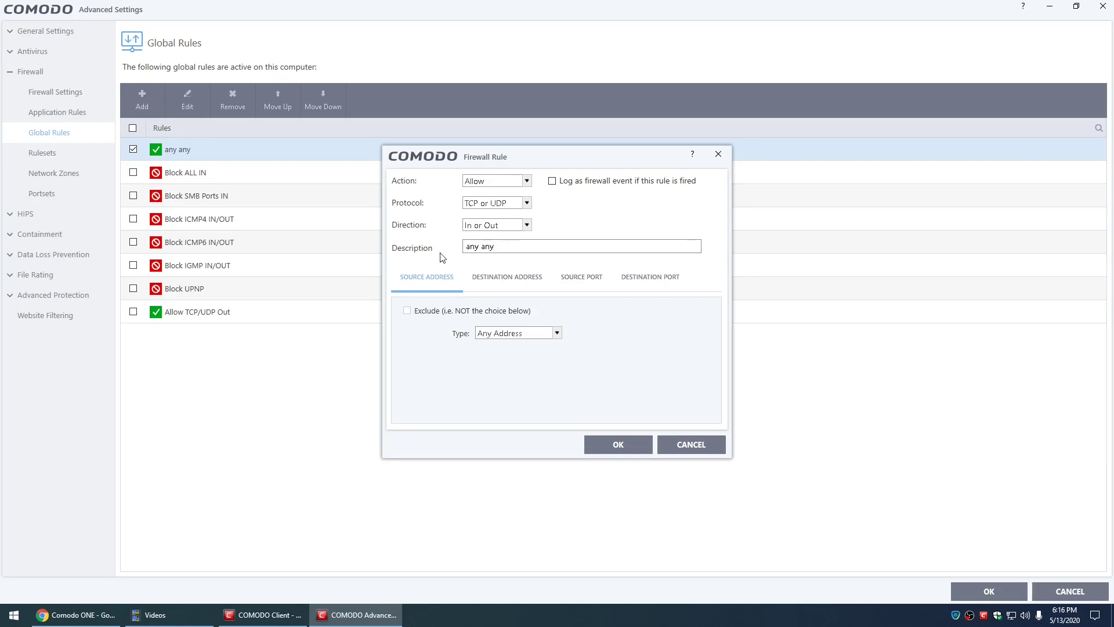
pyautogui.click(521, 280)
pyautogui.click(580, 280)
pyautogui.click(650, 281)
pyautogui.click(436, 276)
pyautogui.click(697, 451)
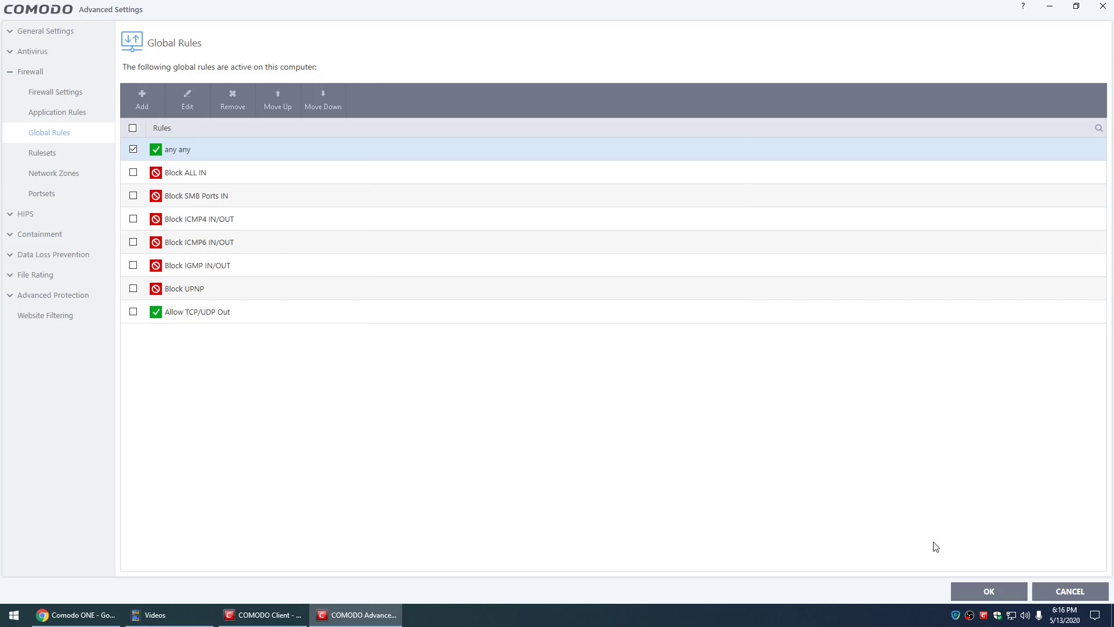
pyautogui.click(1072, 592)
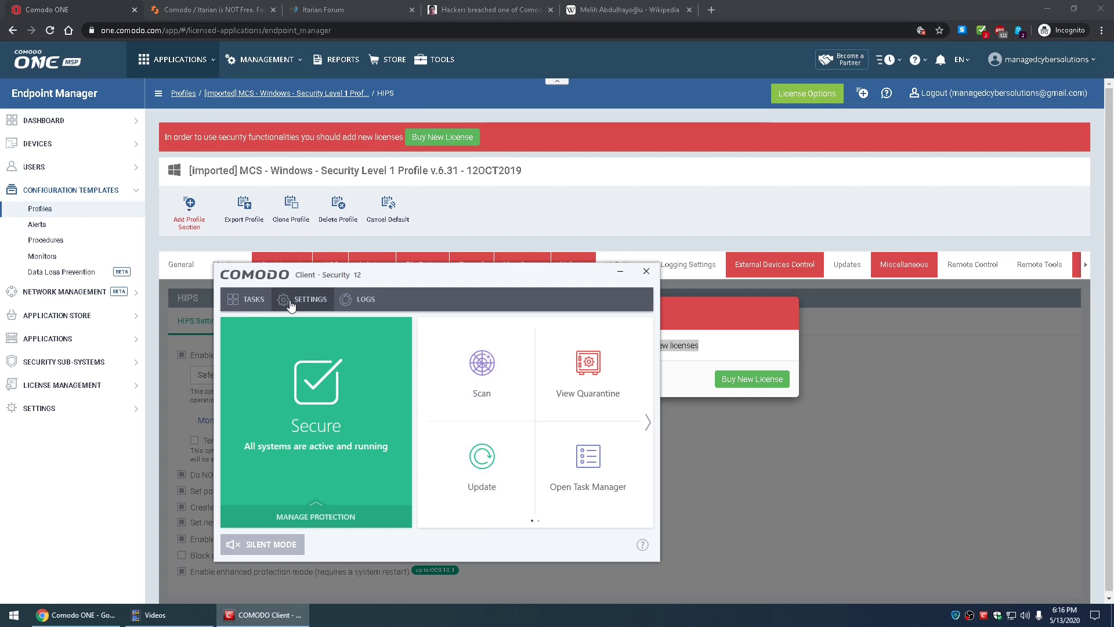
# - Reopen Advanced Settings at Firewall > Global Rules, now seven rules without 'any any'
pyautogui.click(303, 356)
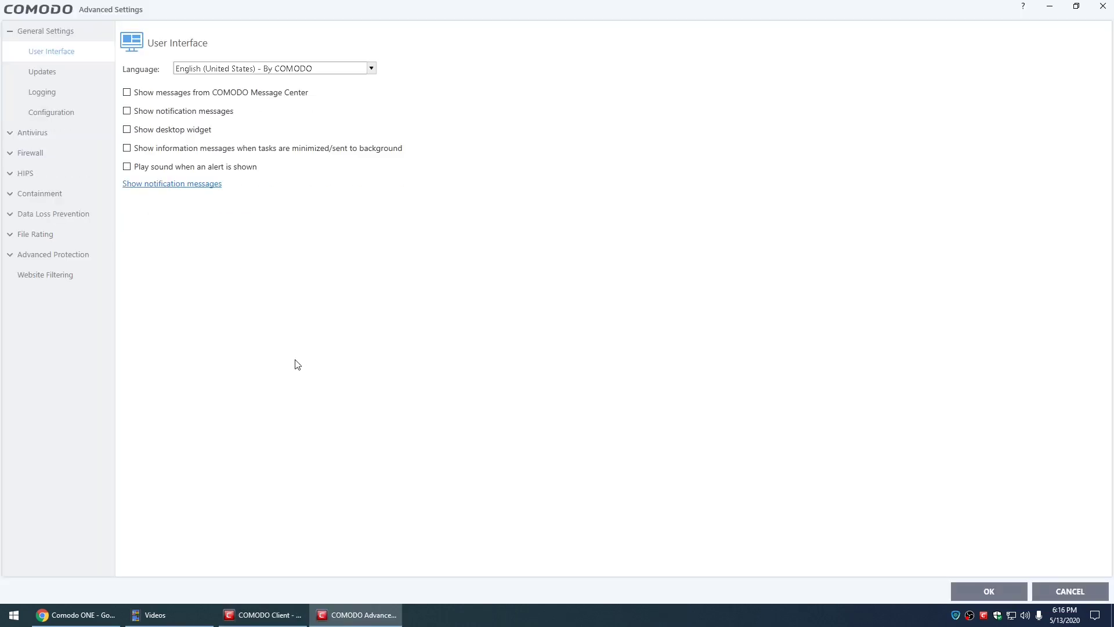
pyautogui.click(35, 156)
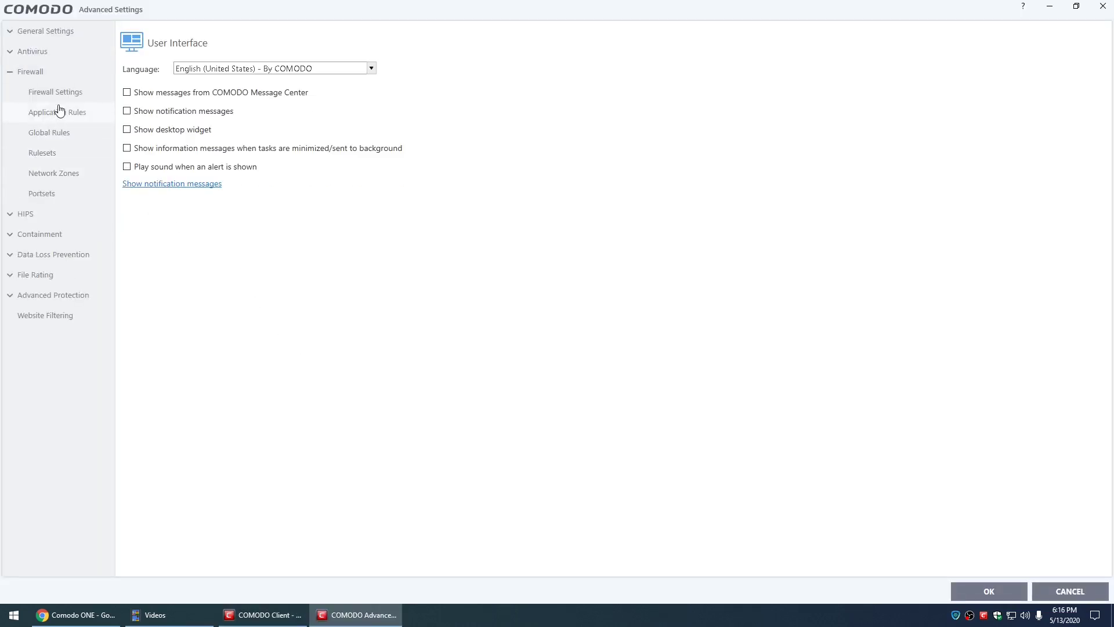
pyautogui.click(54, 138)
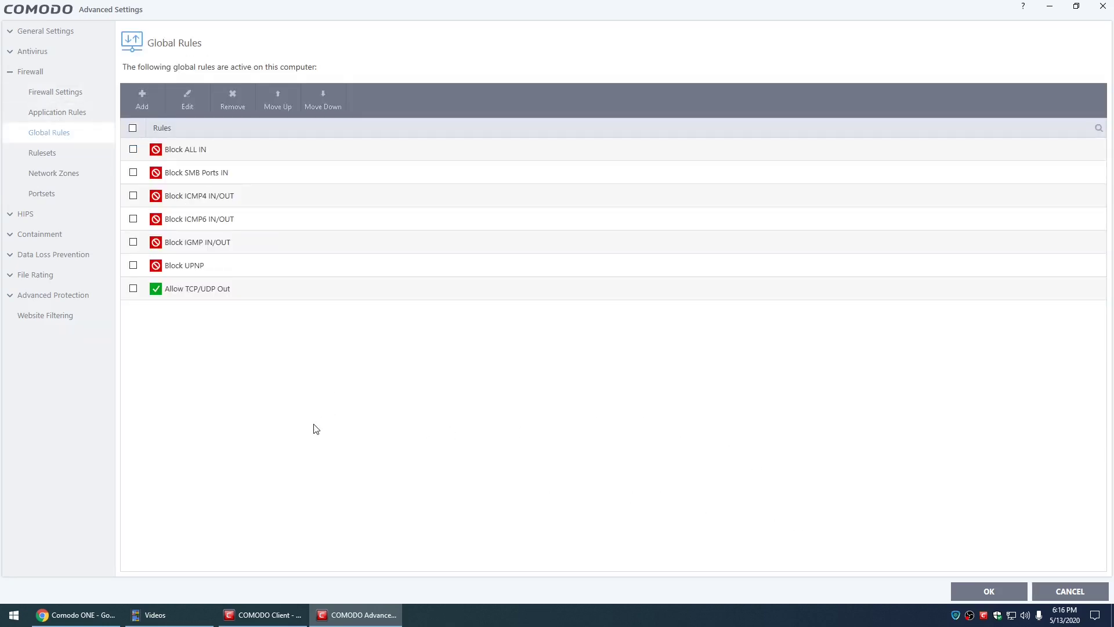
pyautogui.click(956, 616)
# - Browse HIPS Settings, Rules, Rulesets, Protected Objects and Groups, ending on the HIPS Rules list
pyautogui.click(24, 214)
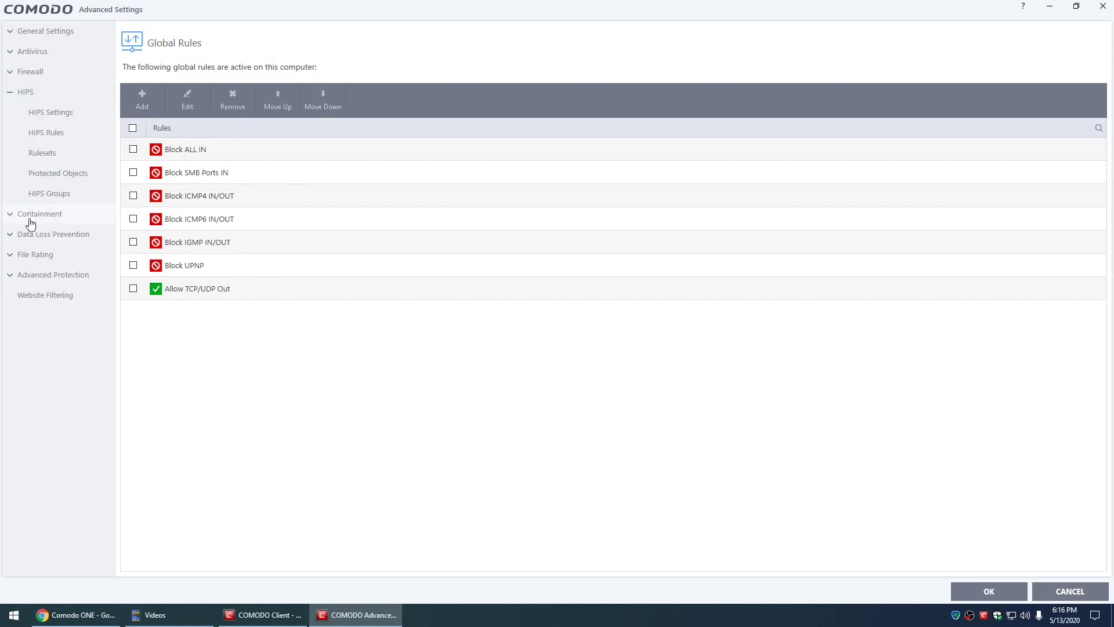
pyautogui.click(49, 114)
pyautogui.click(50, 135)
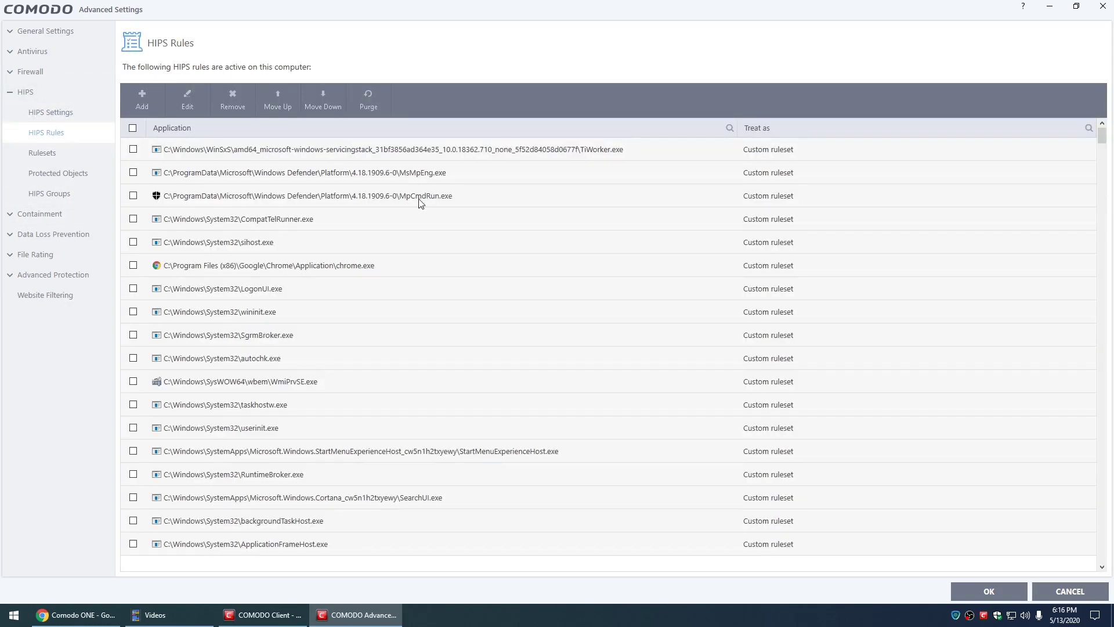
pyautogui.click(49, 157)
pyautogui.click(56, 174)
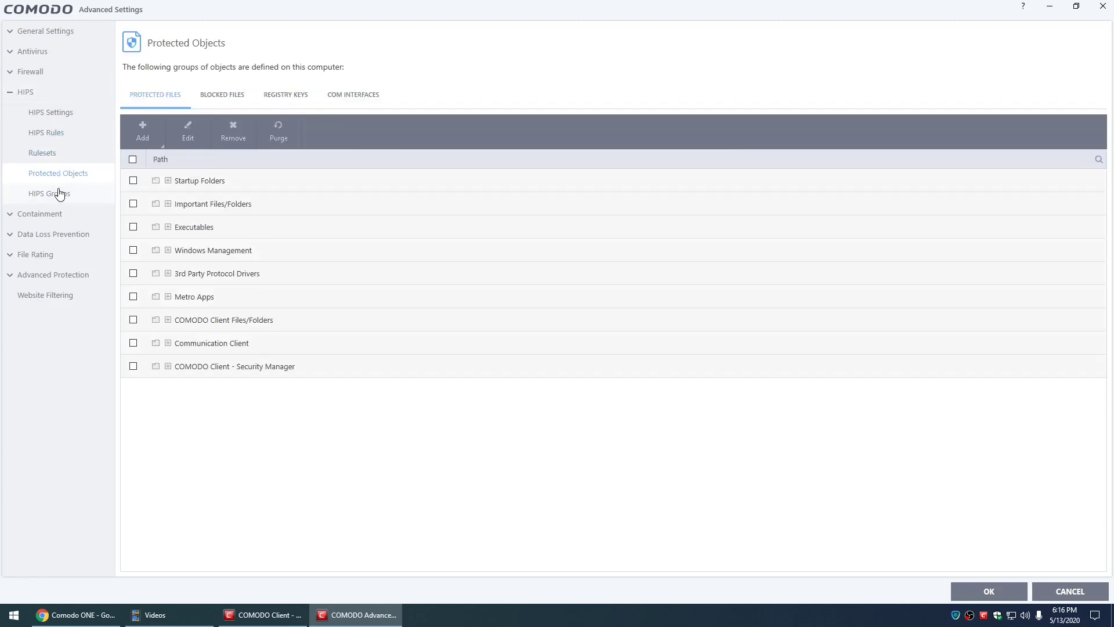
pyautogui.click(60, 193)
pyautogui.click(56, 114)
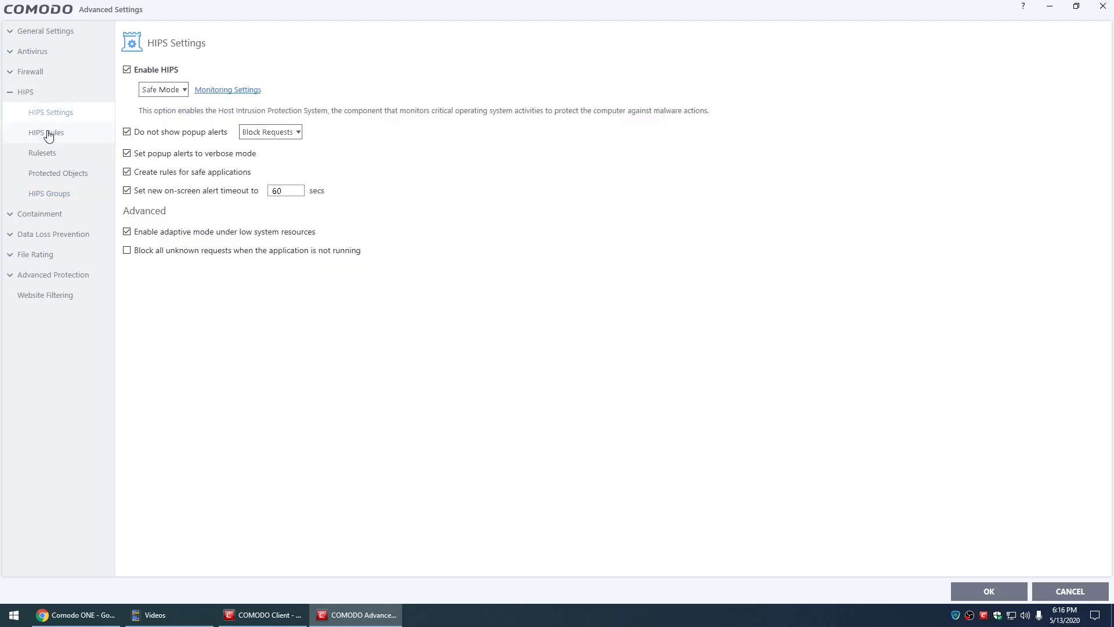
pyautogui.click(48, 133)
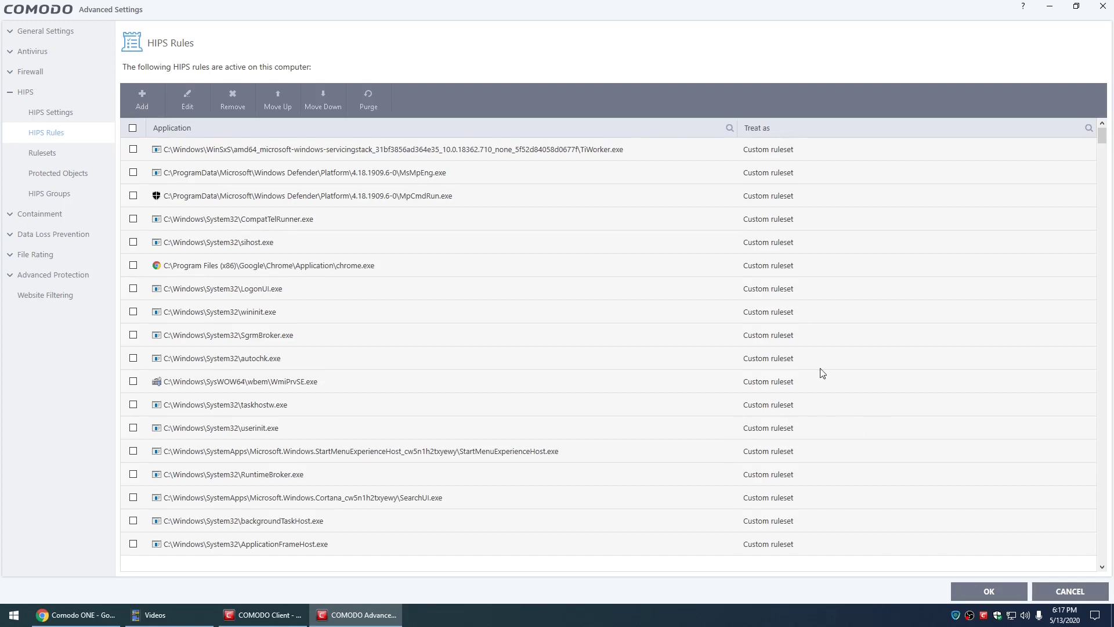
# - Close Advanced Settings and the Client Security window, revealing the HIPS license-required notice
pyautogui.click(1069, 591)
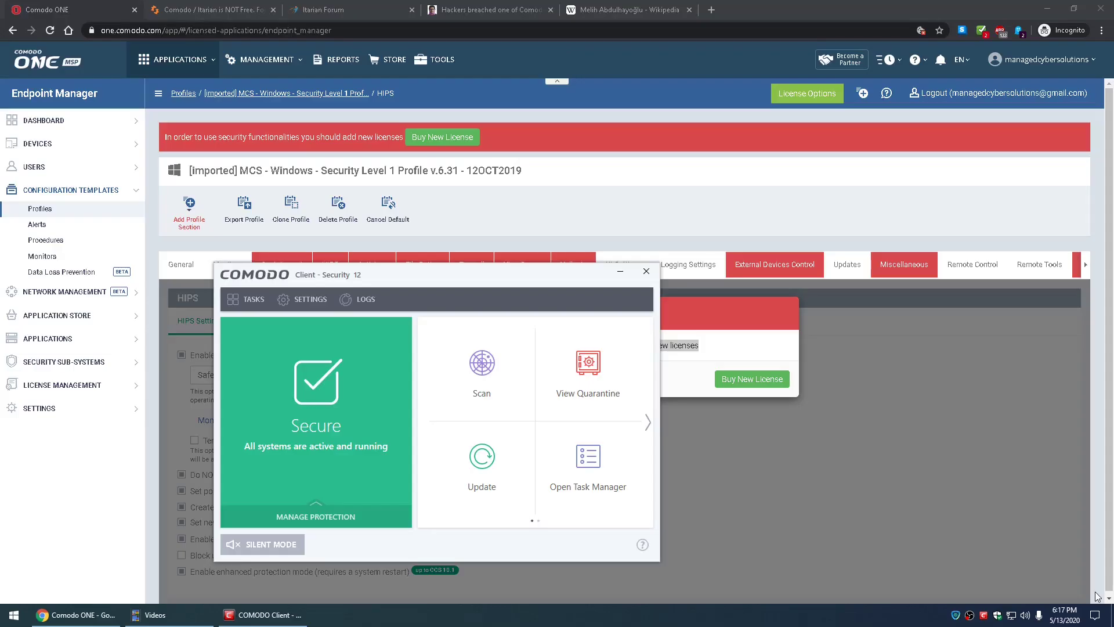
pyautogui.click(648, 271)
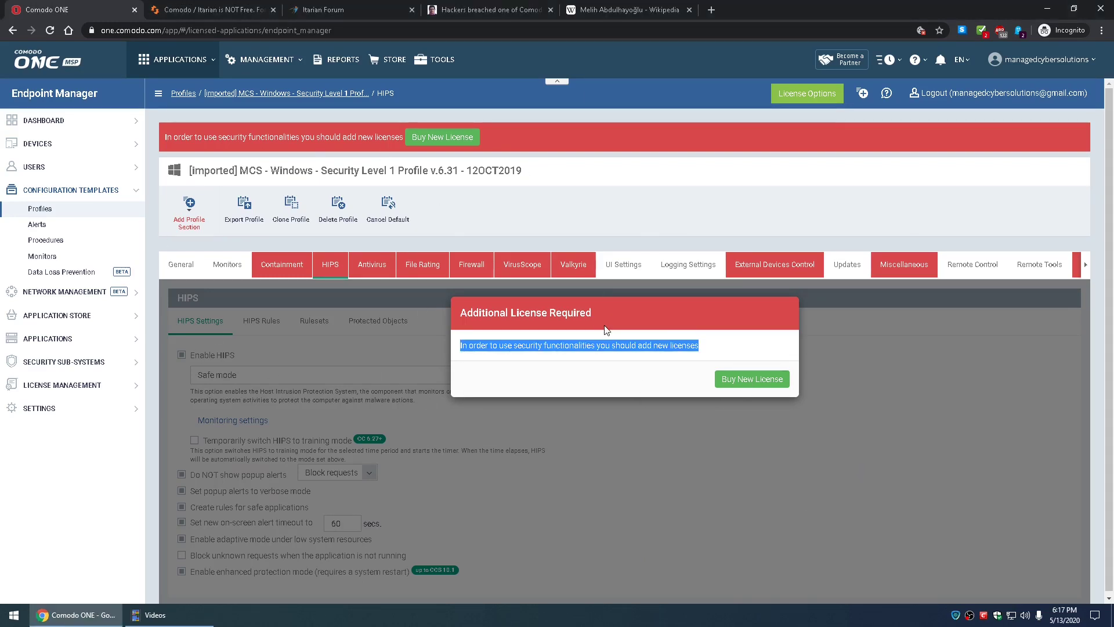
pyautogui.click(597, 376)
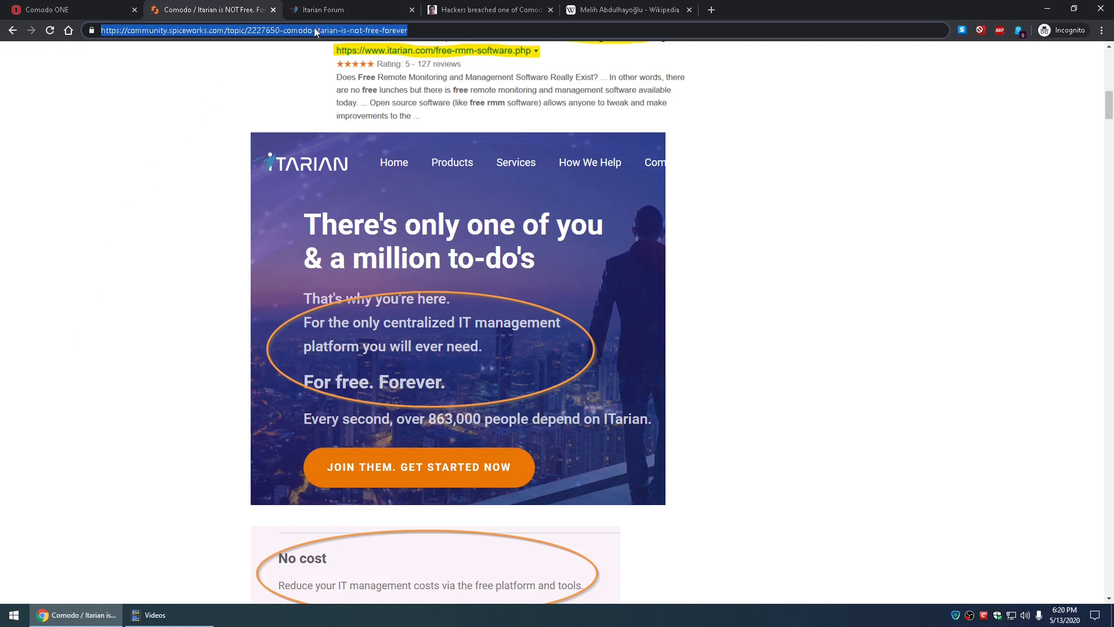
# - Review the Itarian Forum ban page, the Wikipedia founder article and the forum breach article
pyautogui.click(357, 9)
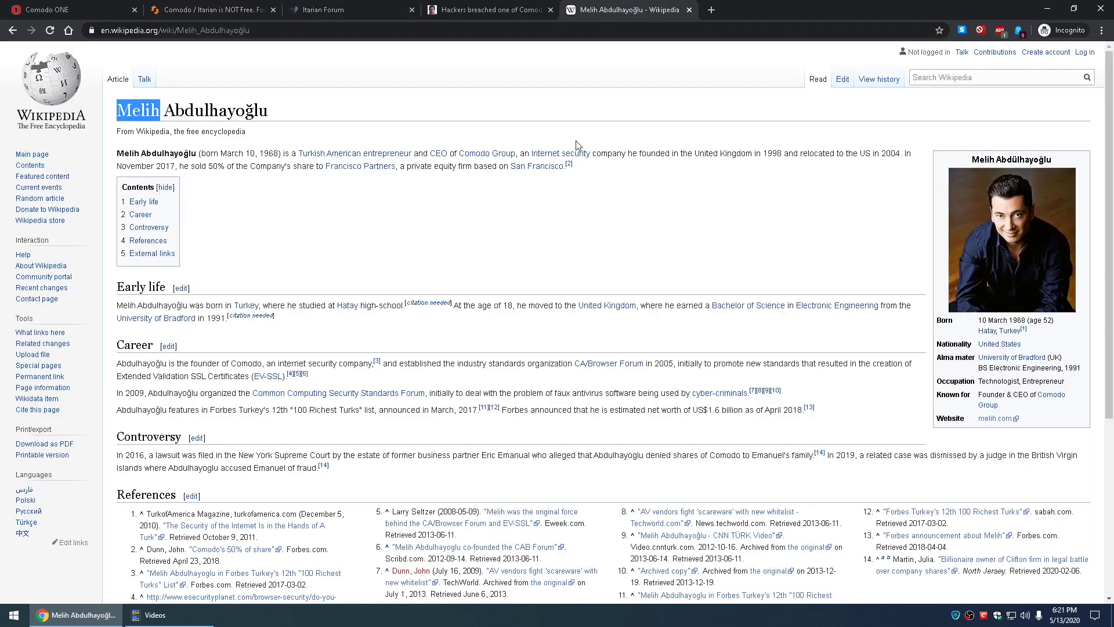
pyautogui.click(624, 12)
pyautogui.click(422, 221)
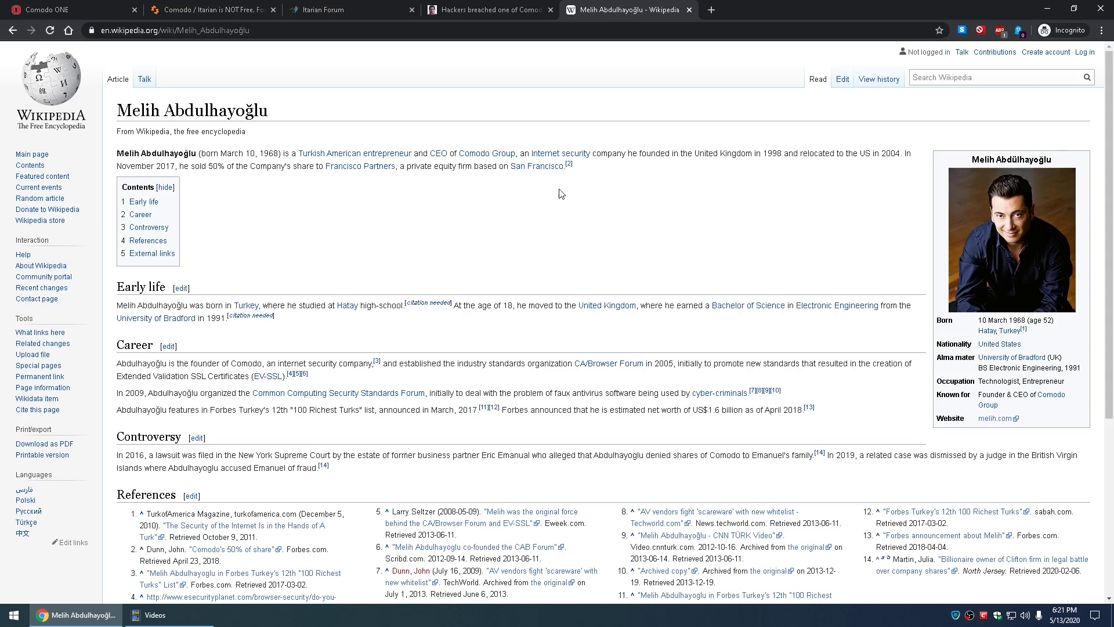
pyautogui.click(503, 15)
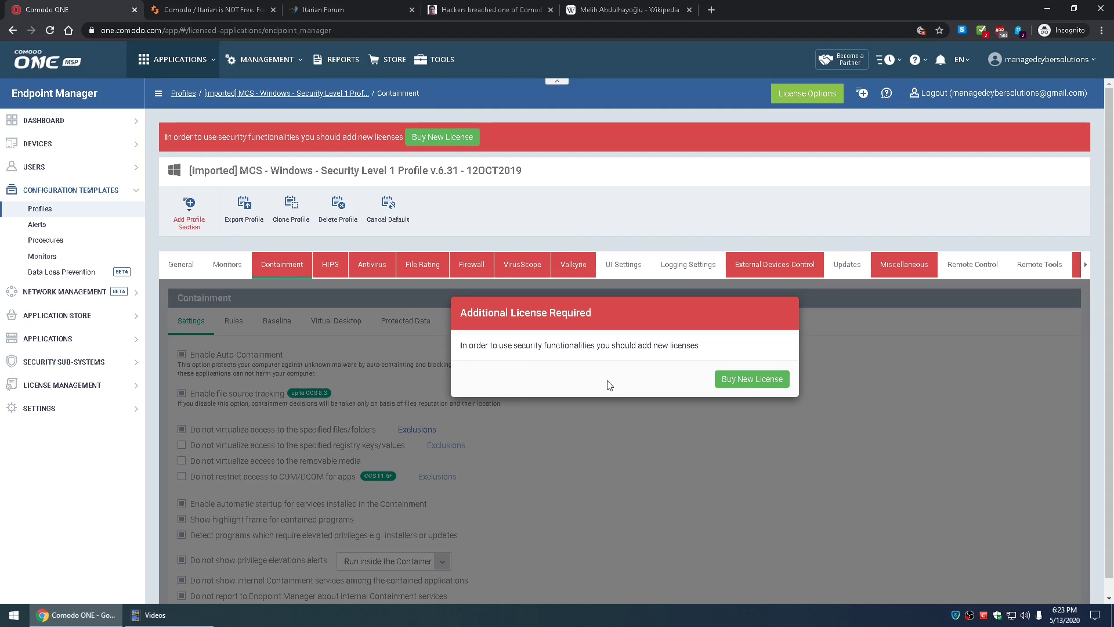
# - Bring the Spiceworks 'Comodo / Itarian is NOT Free' thread back, with its circled 'For free. Forever.' claim
pyautogui.click(204, 10)
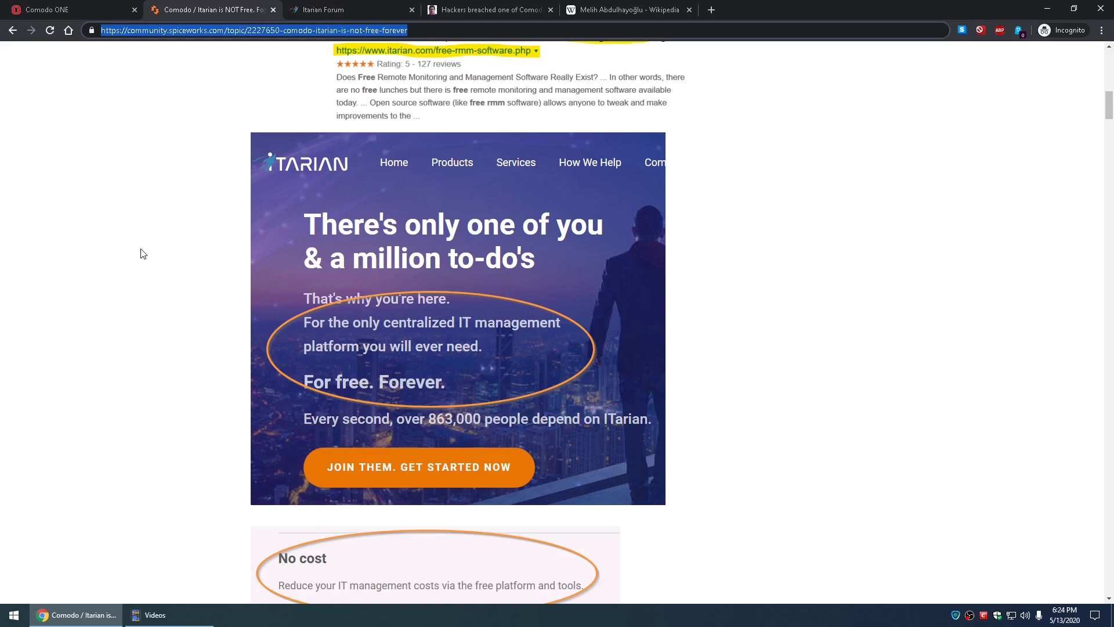
# - Check the Itarian Forum ban page and the breach article, then return to the Endpoint Manager Audit dashboard
pyautogui.click(354, 12)
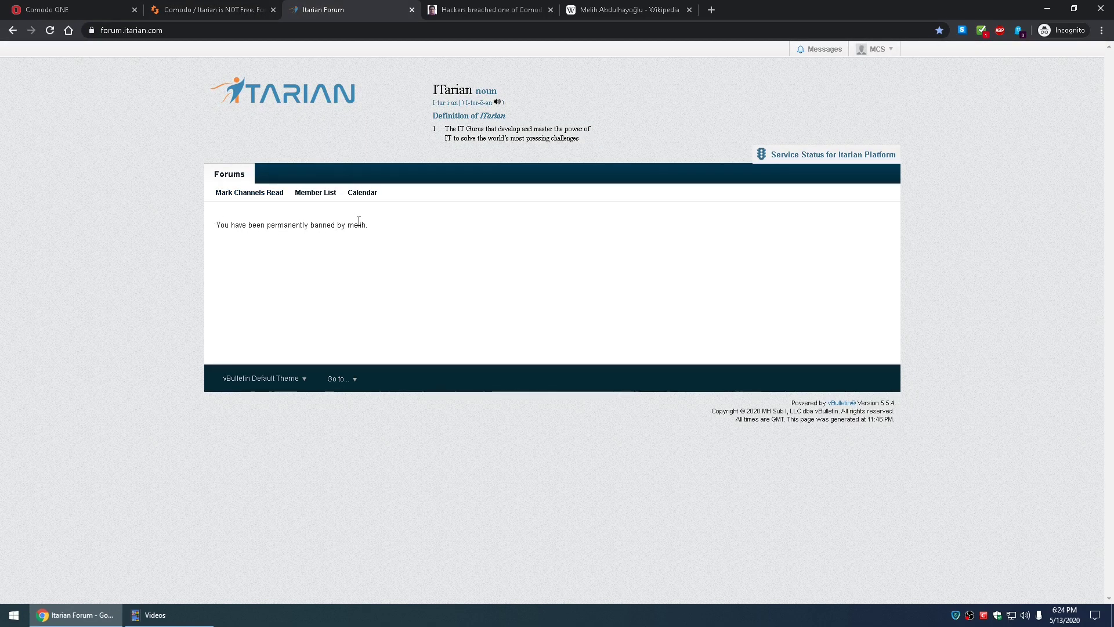
pyautogui.click(514, 10)
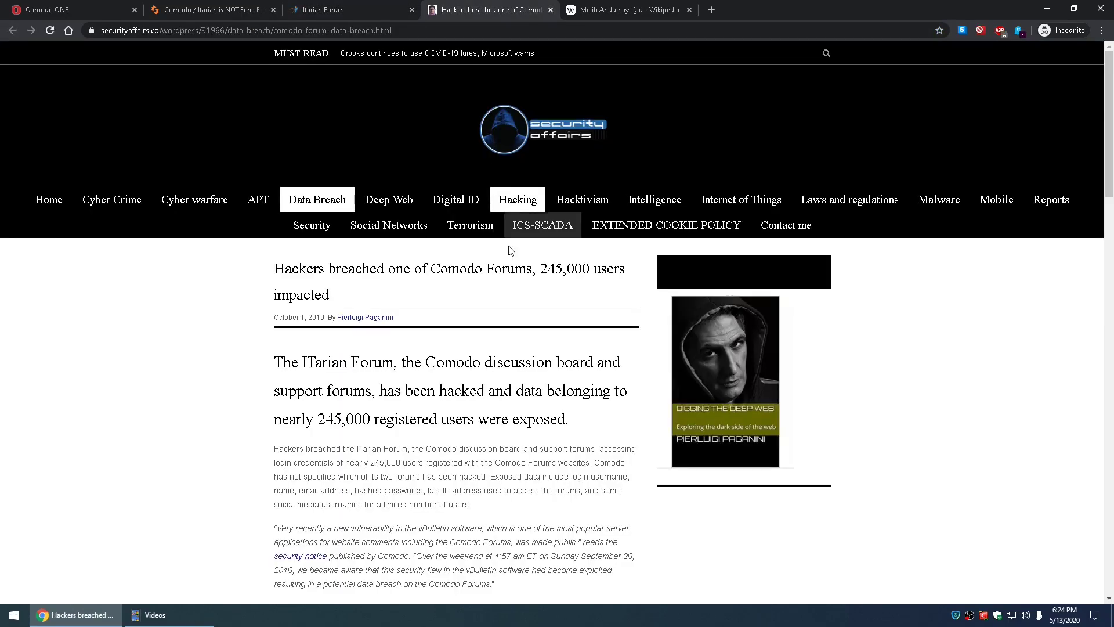
pyautogui.click(551, 10)
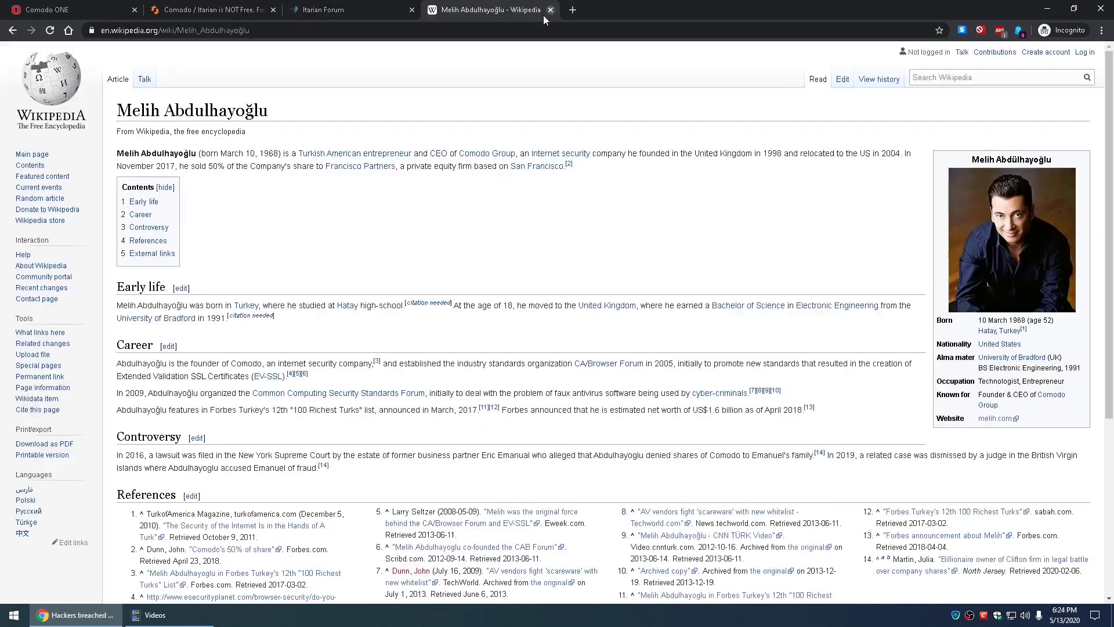
pyautogui.hotkey('ctrl', '1')
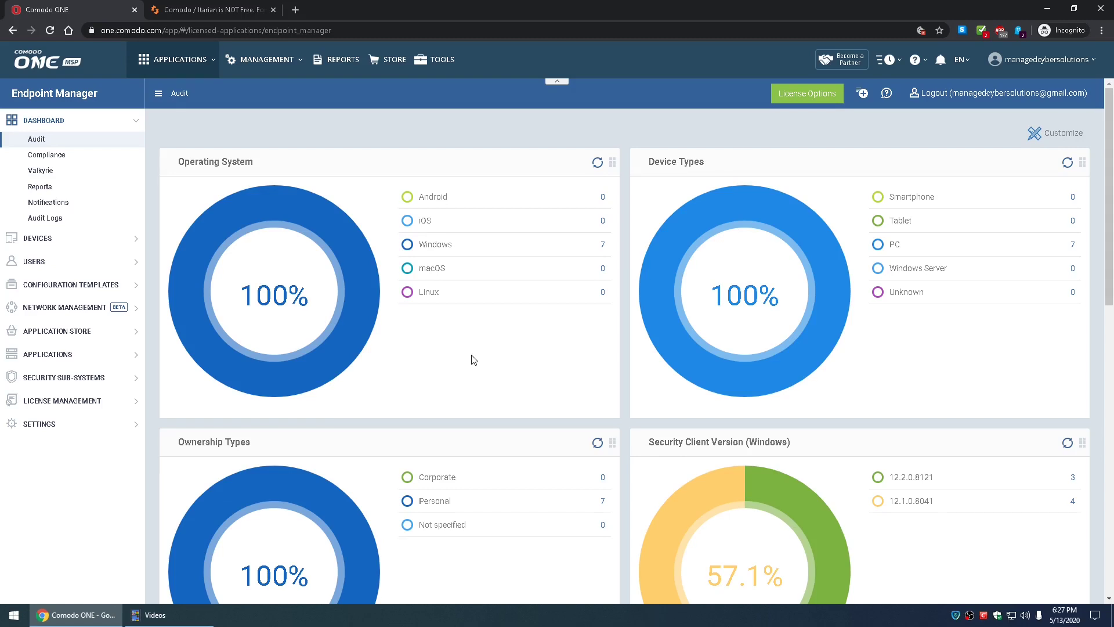
pyautogui.rightClick(955, 615)
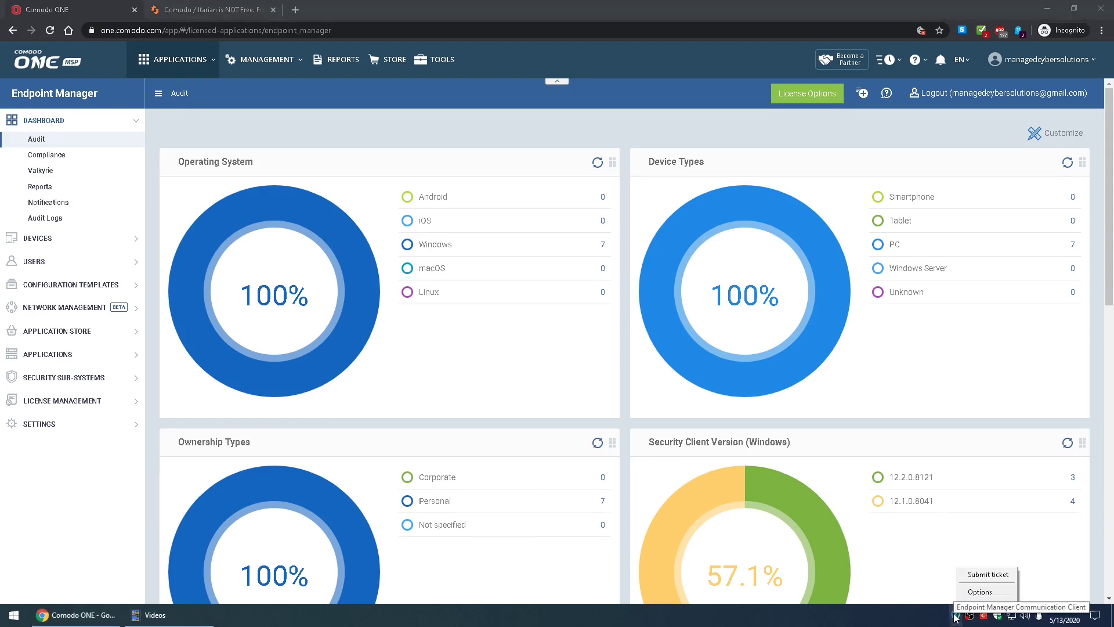
pyautogui.click(955, 616)
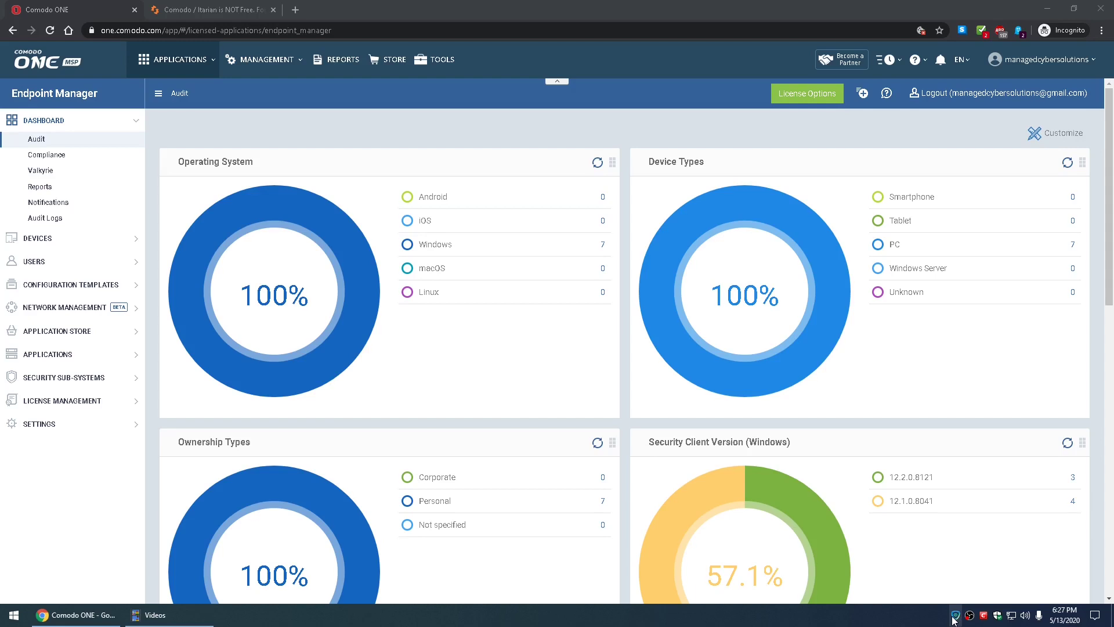